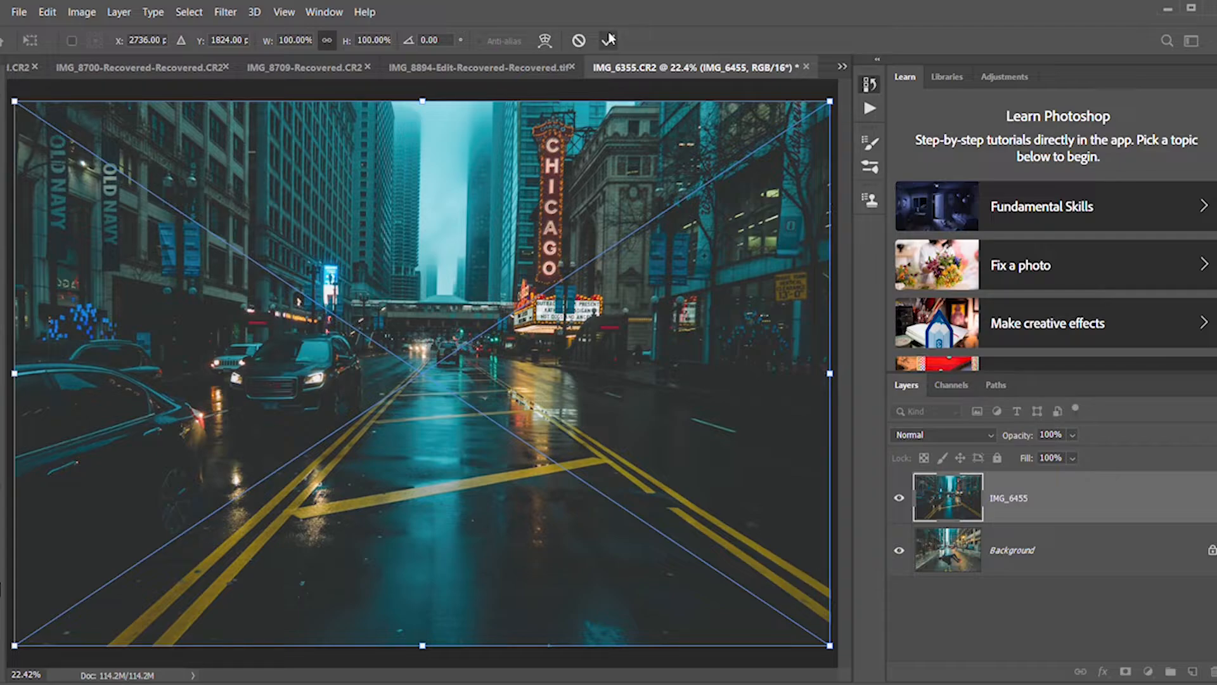
Commit the placed IMG_6455 image and duplicate the Background layer beneath it.
click(608, 40)
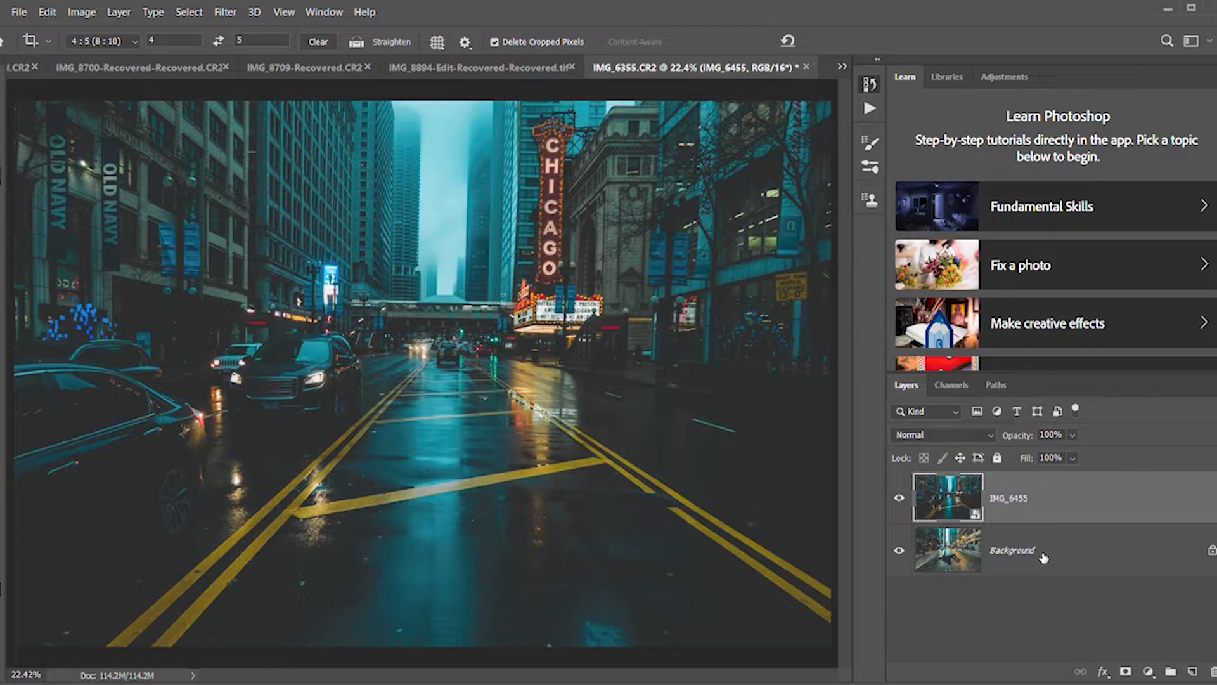
click(1043, 556)
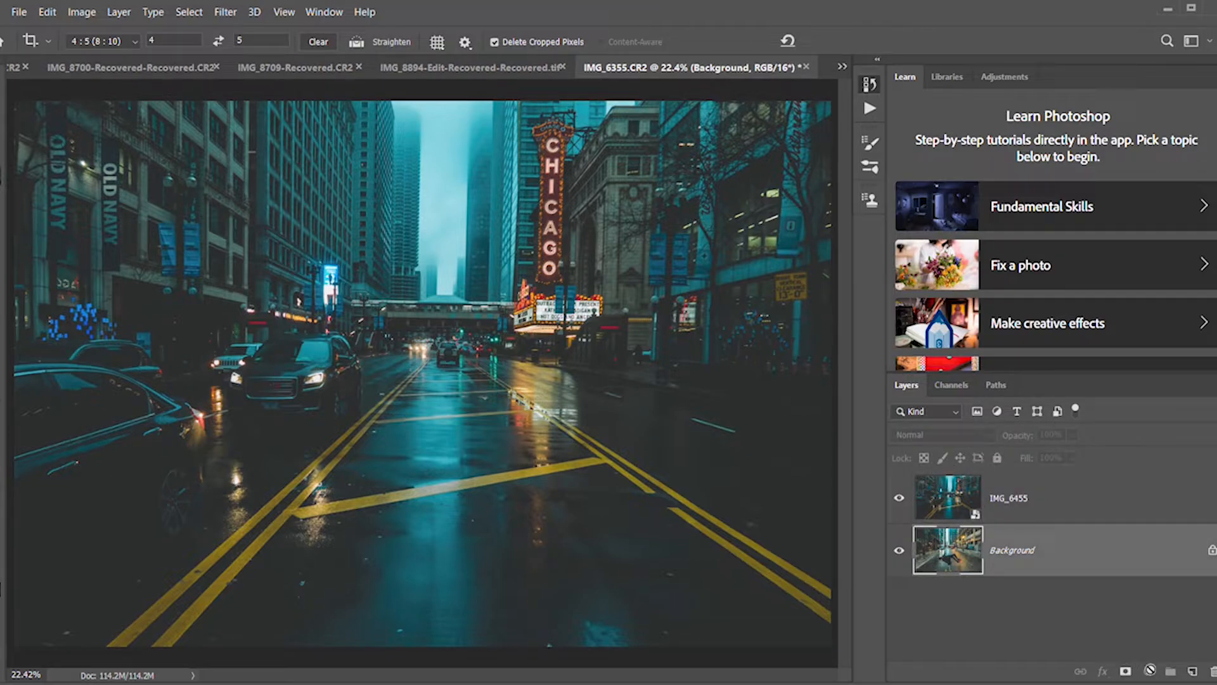
drag(1195, 677, 1192, 672)
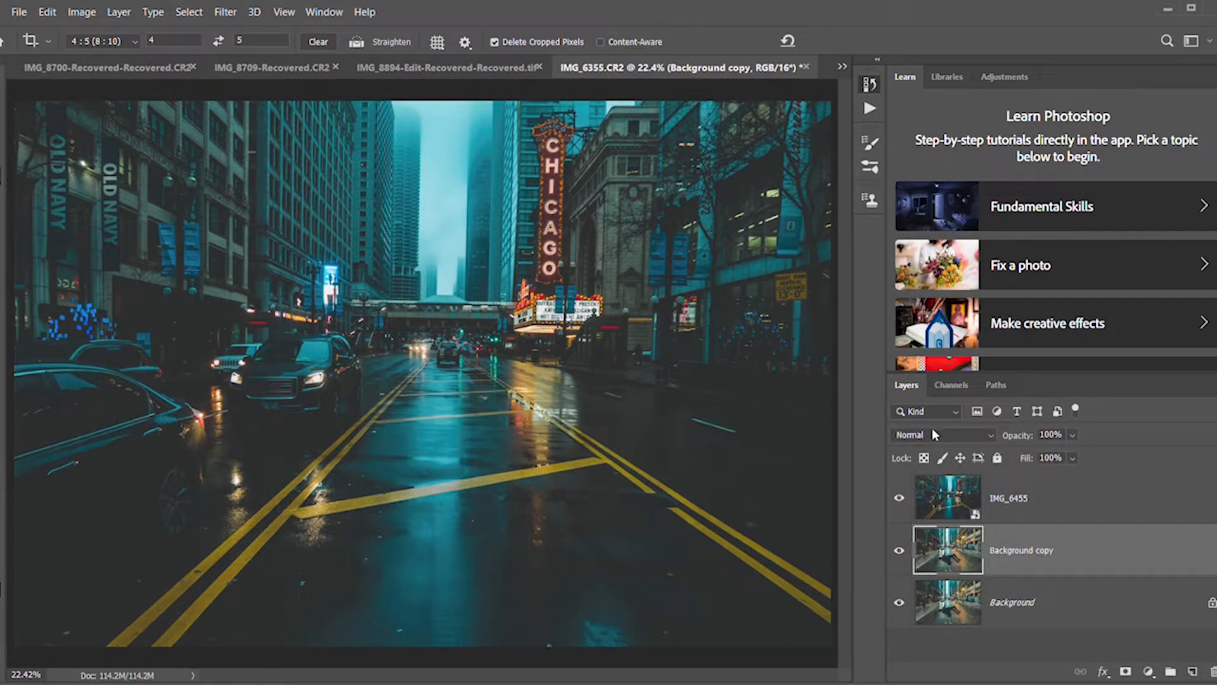
Add a white layer mask to the IMG_6455 layer and ready the Brush with black as the foreground colour.
click(1052, 508)
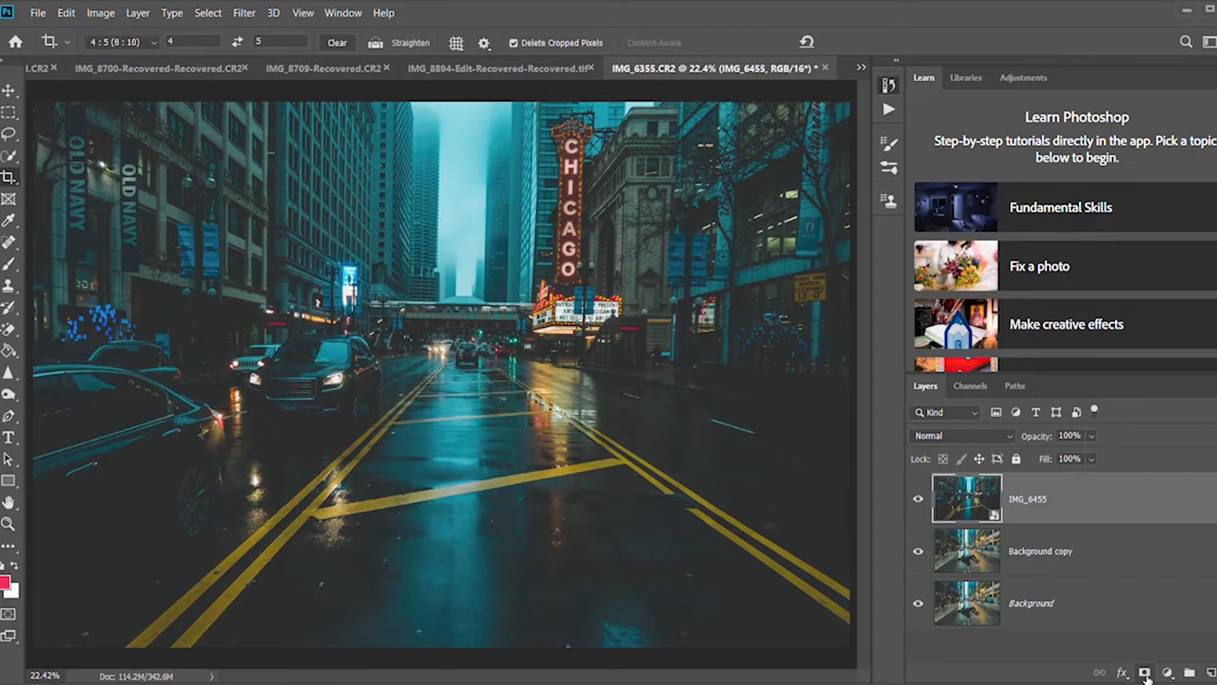
click(1144, 673)
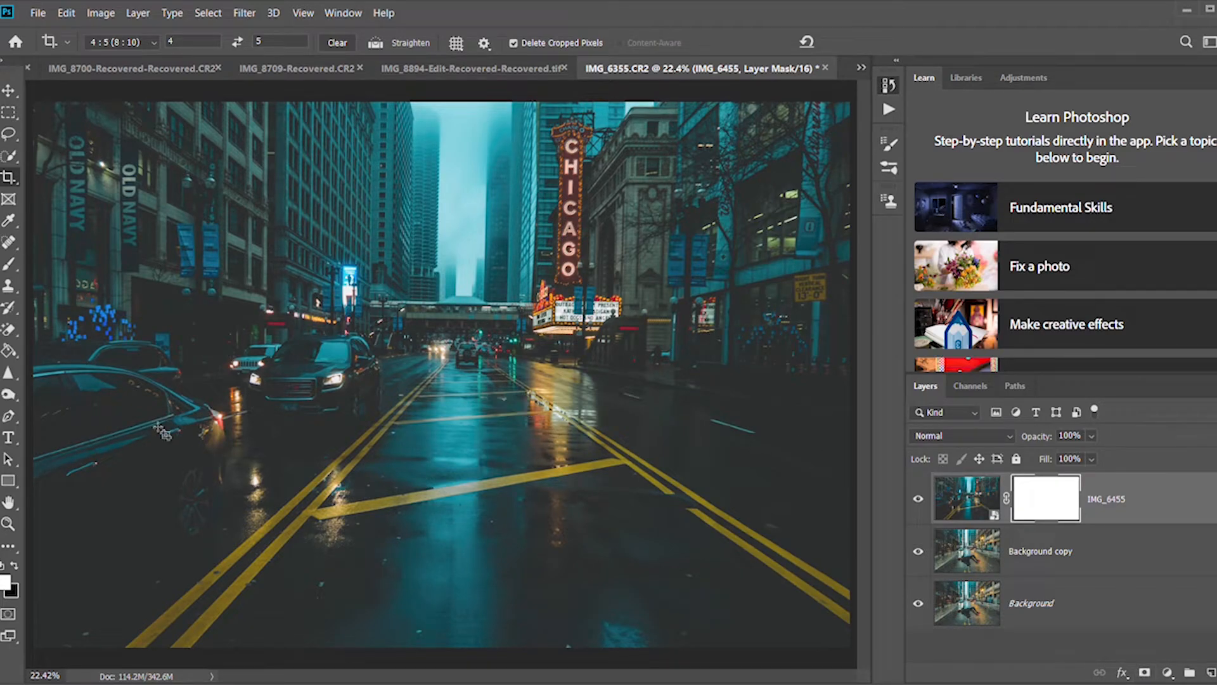
key(x)
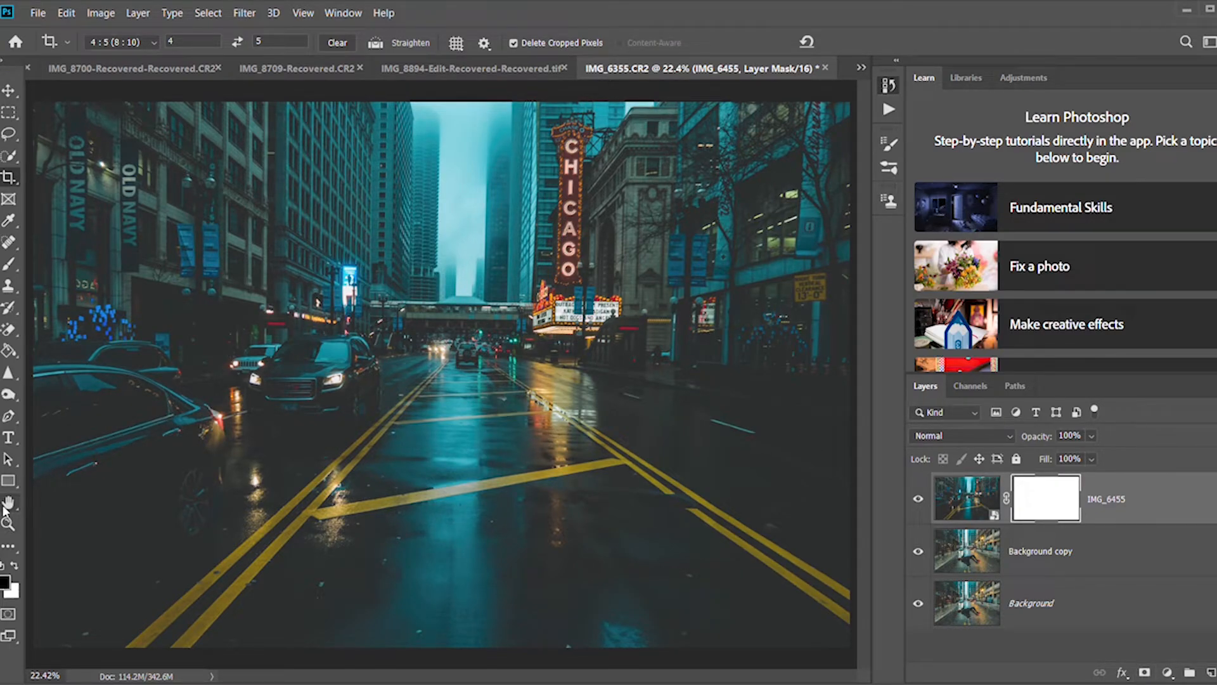
key(b)
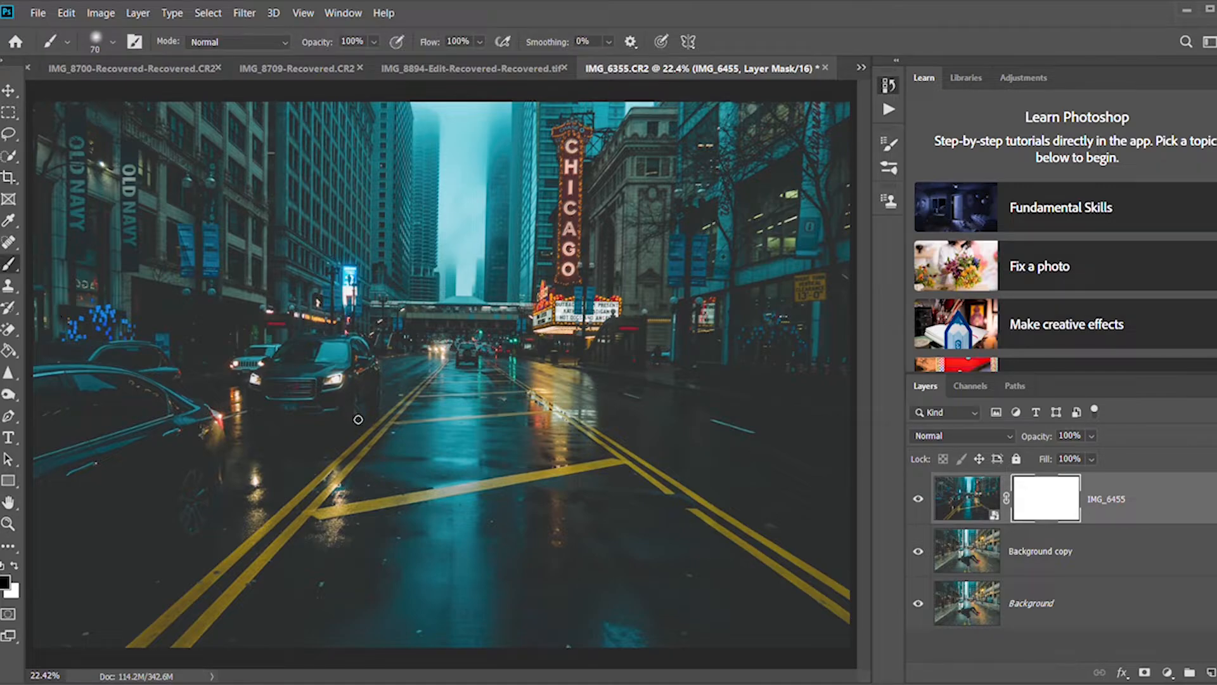
Paint black on the IMG_6455 mask, enlarging the brush to 250, to reveal the levitating man from the layer below.
mouse_move(489, 449)
mouse_down()
mouse_move(521, 460)
mouse_move(467, 446)
mouse_move(512, 459)
mouse_move(483, 443)
mouse_move(436, 445)
mouse_move(434, 430)
mouse_move(465, 448)
mouse_move(428, 409)
mouse_move(473, 436)
mouse_move(384, 452)
mouse_move(409, 468)
mouse_move(397, 460)
mouse_move(431, 468)
mouse_move(424, 460)
mouse_move(416, 482)
mouse_move(469, 466)
mouse_move(426, 455)
mouse_move(436, 420)
mouse_move(453, 432)
mouse_move(450, 458)
mouse_move(424, 444)
mouse_up()
key(x)
click(968, 500)
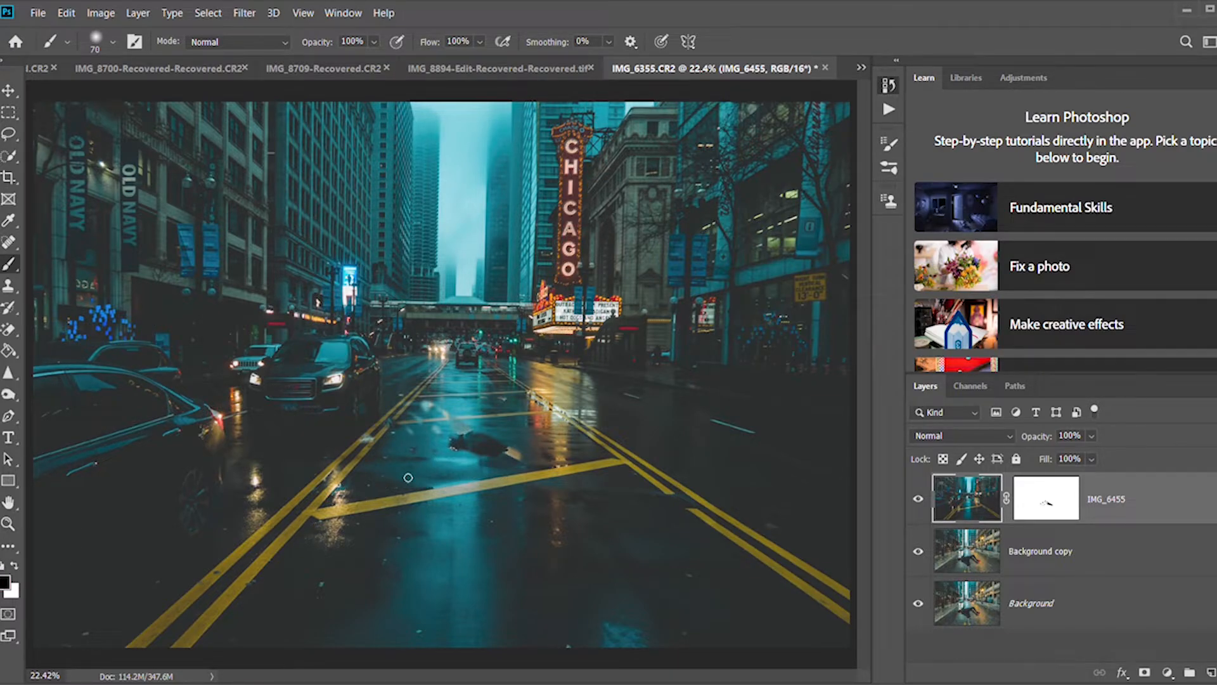
key(ctrl+backslash)
key(bracketright)
key(bracketright)
key(bracketright)
key(bracketright)
key(bracketright)
key(bracketright)
key(bracketright)
key(bracketright)
mouse_move(462, 456)
mouse_down()
mouse_move(541, 476)
mouse_move(438, 475)
mouse_move(456, 469)
mouse_move(397, 449)
mouse_move(408, 448)
mouse_move(434, 462)
mouse_move(388, 483)
mouse_move(370, 481)
mouse_move(369, 465)
mouse_move(340, 481)
mouse_move(410, 491)
mouse_move(374, 513)
mouse_move(444, 514)
mouse_move(479, 534)
mouse_move(444, 520)
mouse_move(480, 550)
mouse_move(485, 580)
mouse_move(447, 560)
mouse_move(457, 554)
mouse_move(483, 573)
mouse_move(464, 548)
mouse_move(493, 552)
mouse_move(436, 484)
mouse_move(474, 490)
mouse_move(530, 470)
mouse_move(582, 494)
mouse_move(546, 449)
mouse_move(490, 447)
mouse_move(544, 459)
mouse_move(587, 524)
mouse_move(518, 492)
mouse_move(597, 540)
mouse_move(596, 501)
mouse_up()
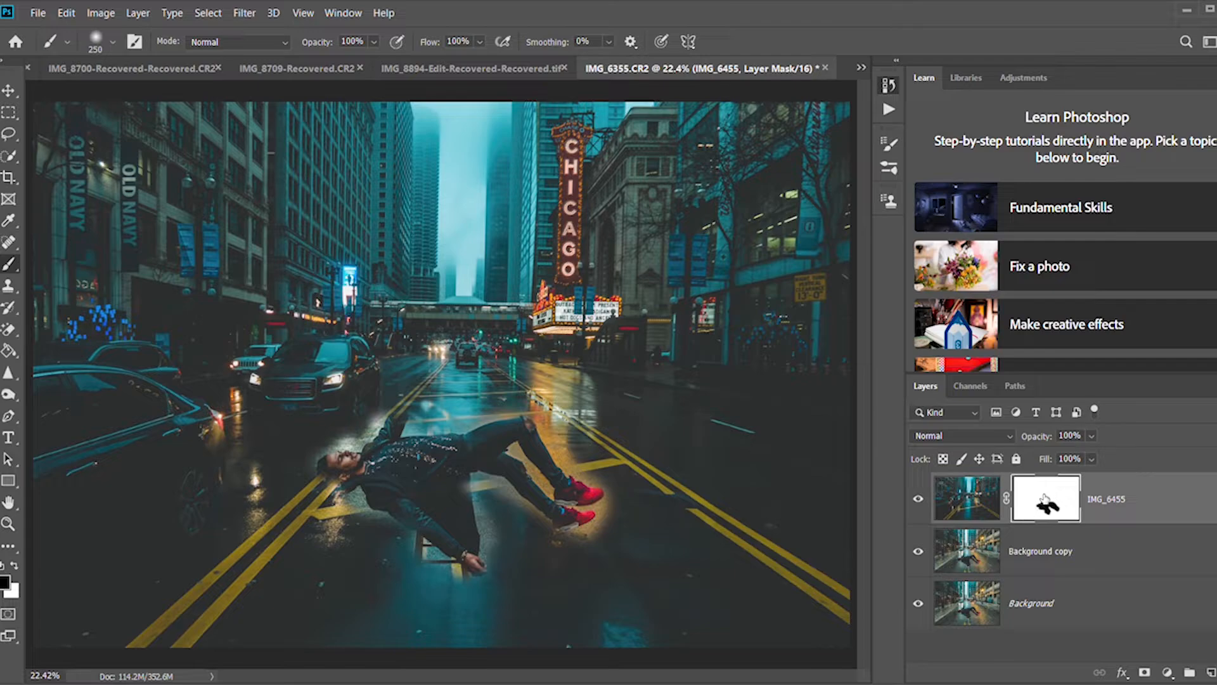
Hide the IMG_6455 layer and outline the stool's legs and rungs on Background copy with the Lasso tool.
click(981, 553)
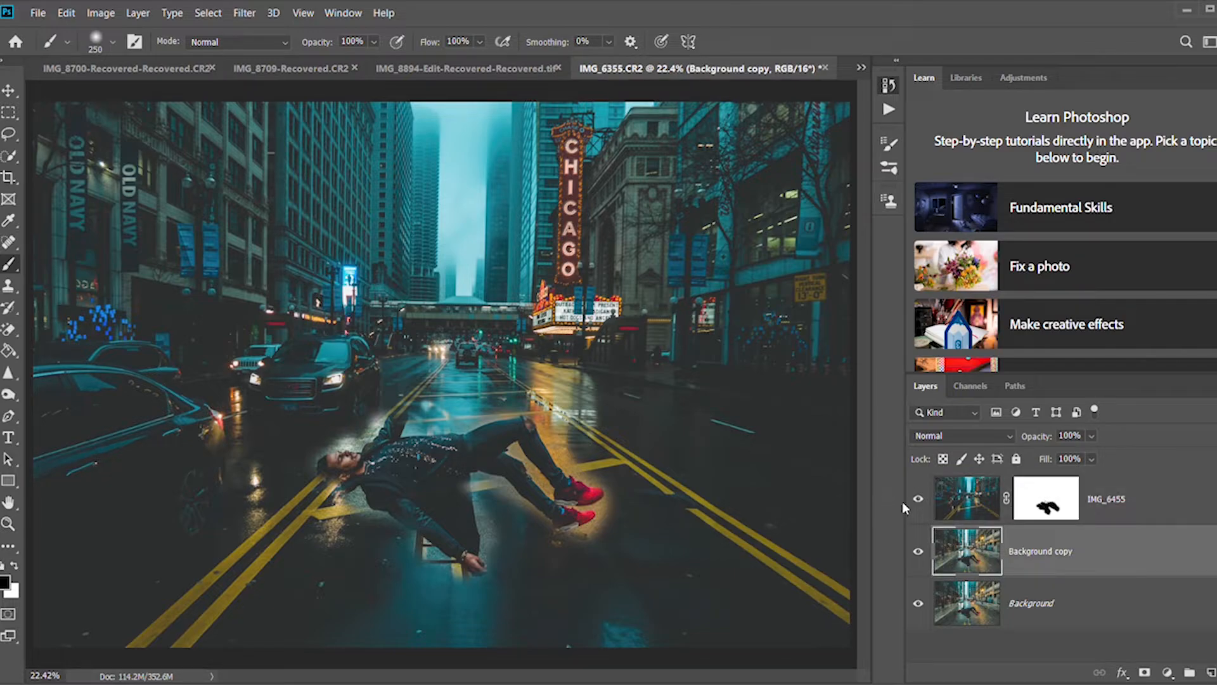
click(918, 499)
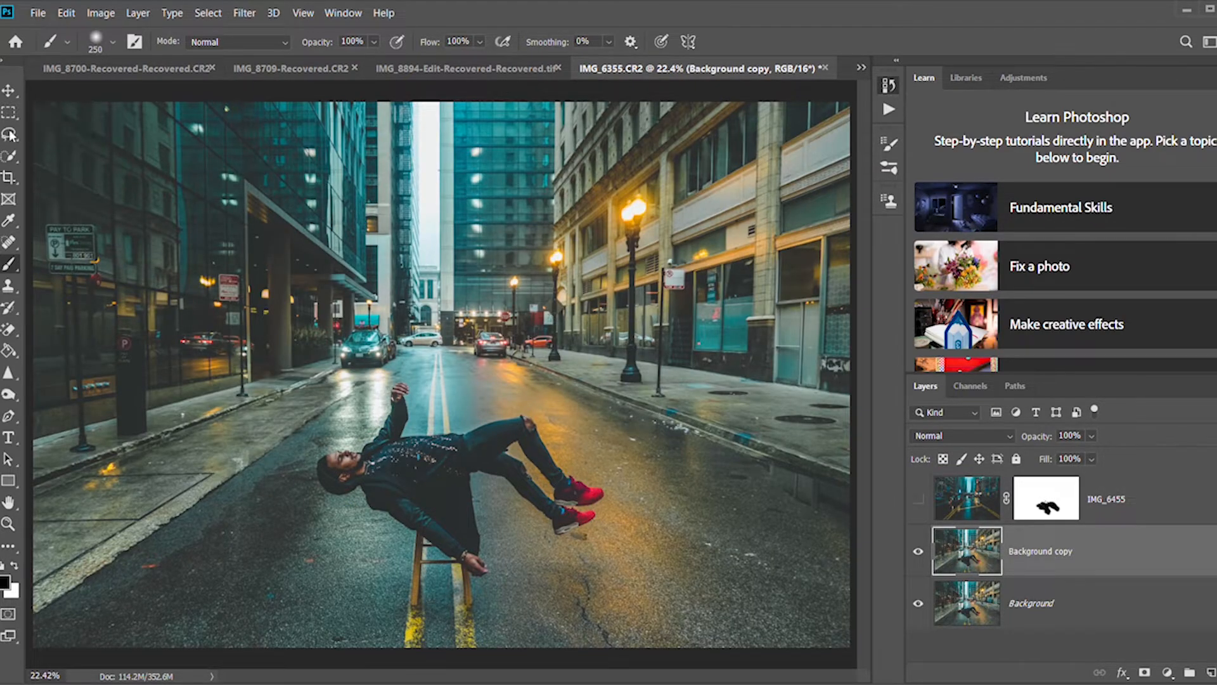
click(8, 157)
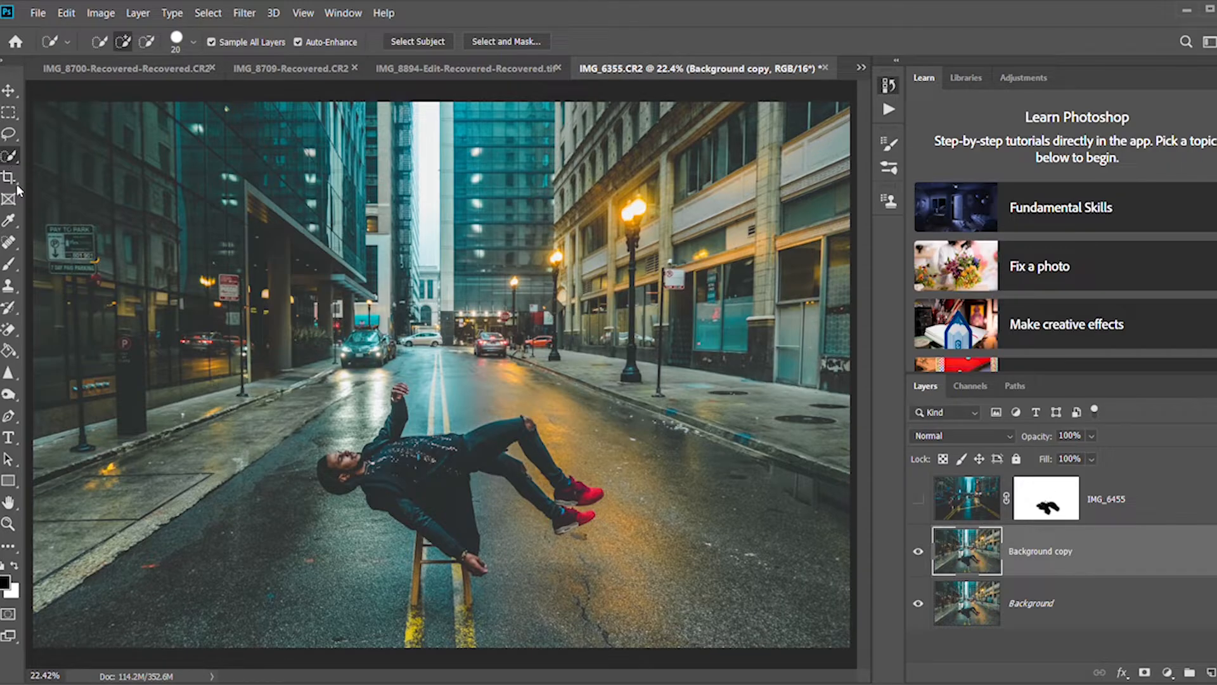
click(9, 133)
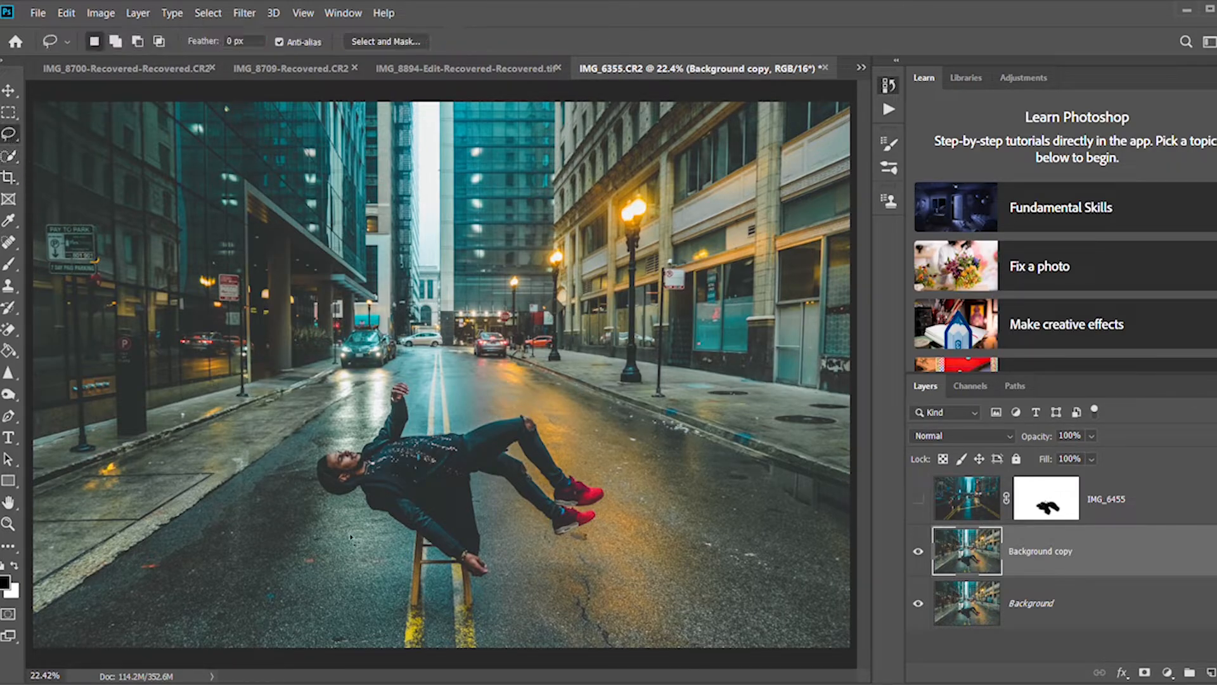
key(z)
click(375, 569)
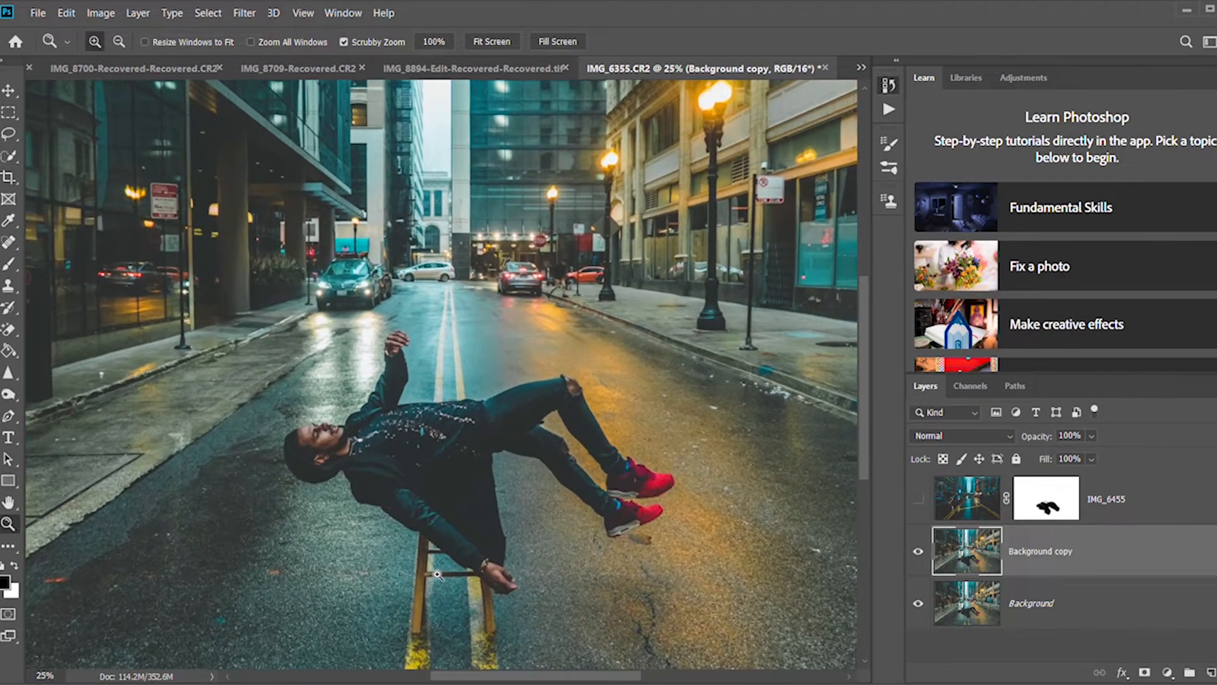
click(470, 540)
drag(471, 540, 471, 540)
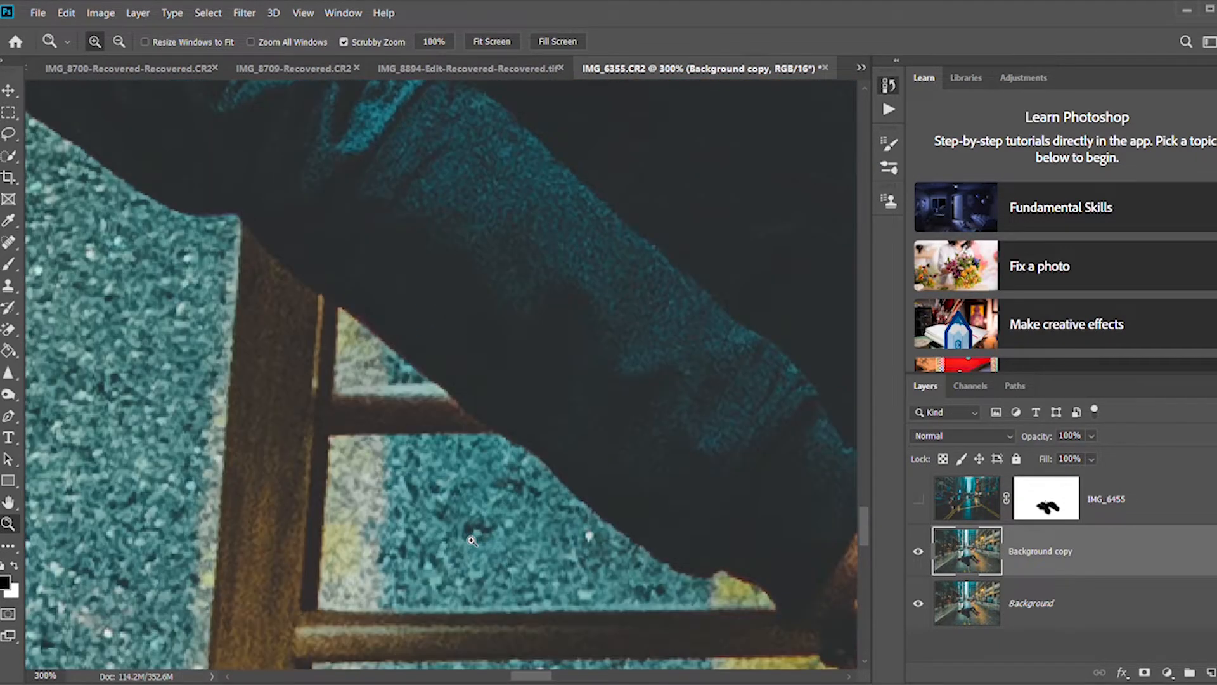
key(ctrl+0)
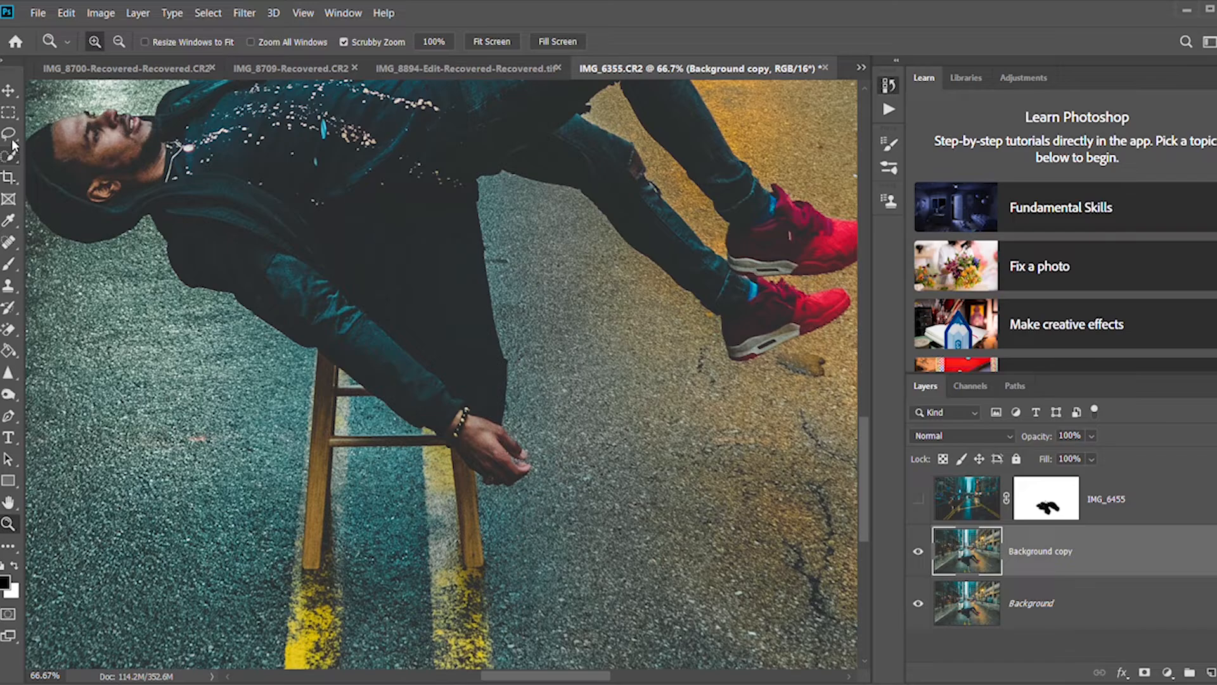
key(l)
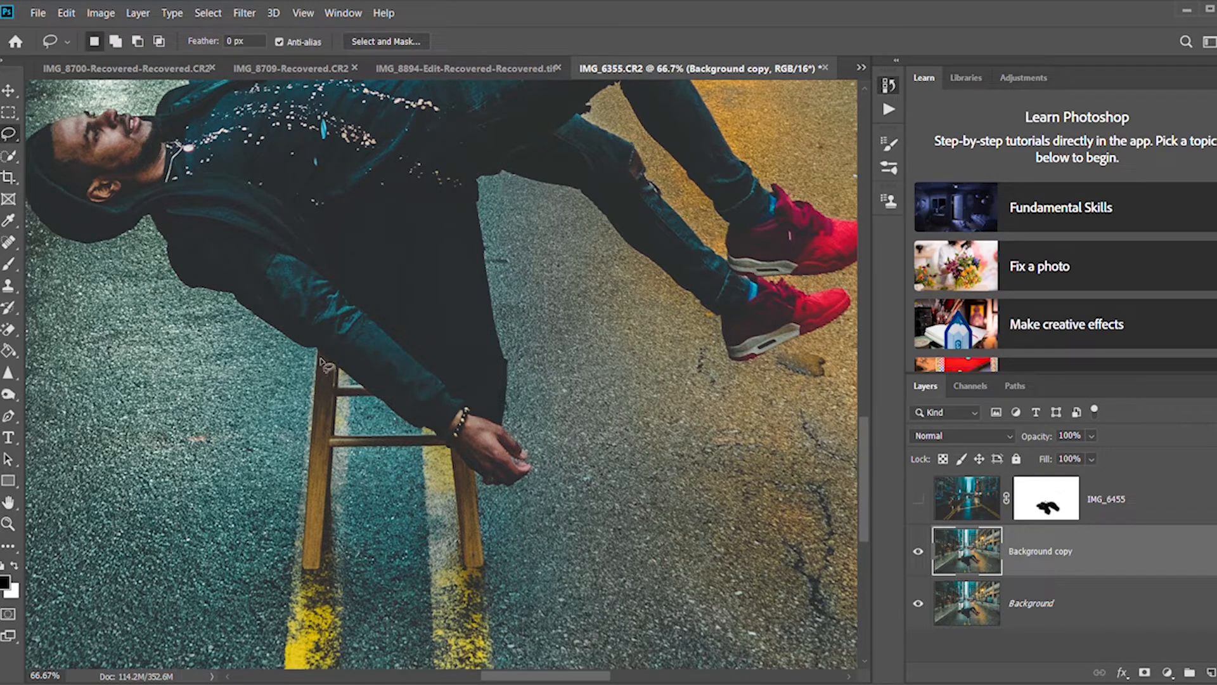
mouse_move(315, 388)
mouse_down()
mouse_move(286, 553)
mouse_move(321, 566)
mouse_move(338, 448)
mouse_move(447, 458)
mouse_move(466, 571)
mouse_move(490, 575)
mouse_move(474, 467)
mouse_move(374, 412)
mouse_move(319, 354)
mouse_up()
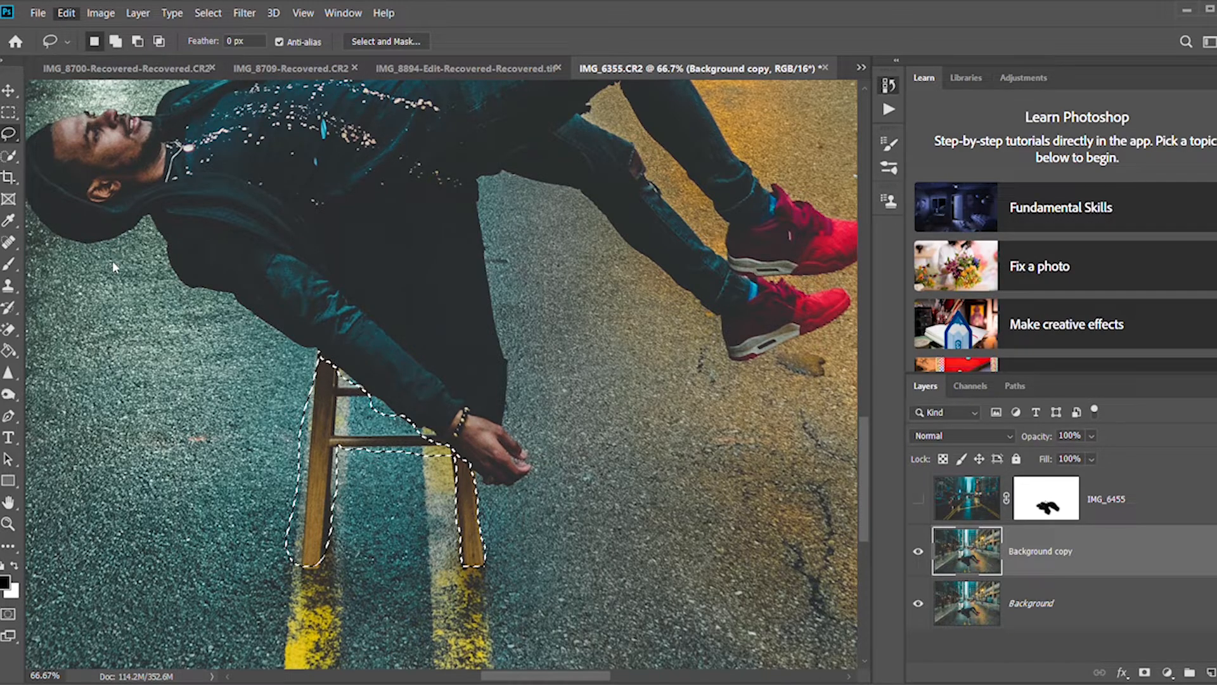
Fill the stool selection with matching road texture to remove the stool, and clear the selection.
key(i)
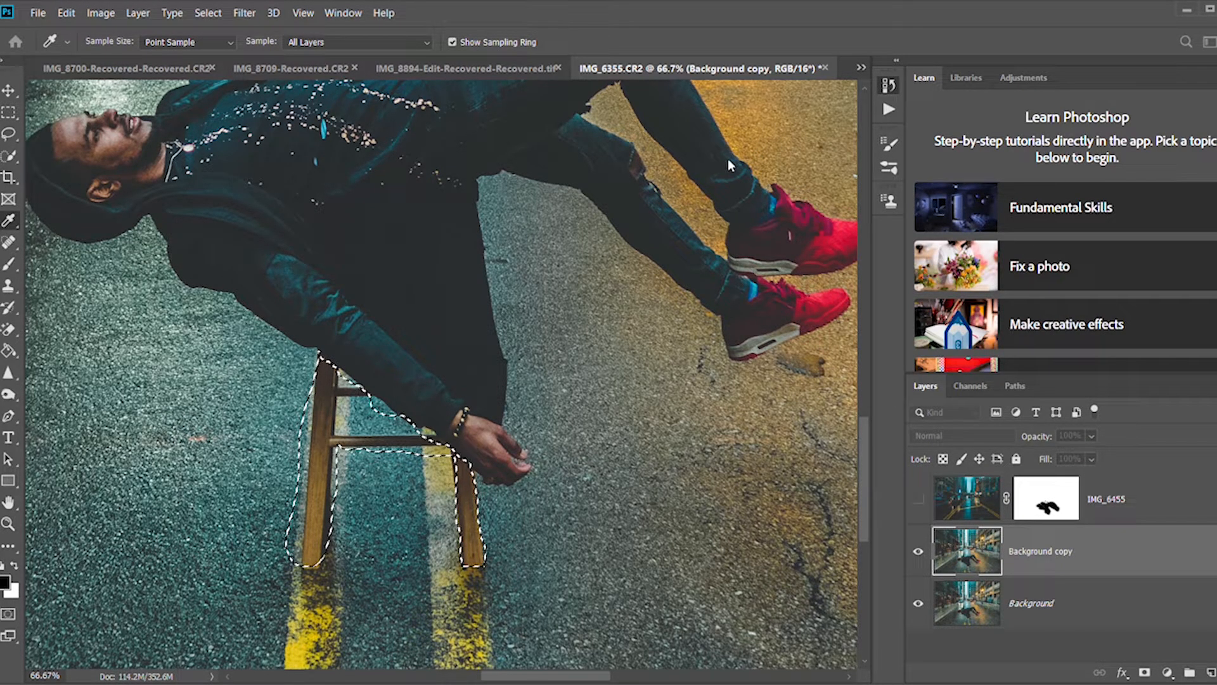
key(l)
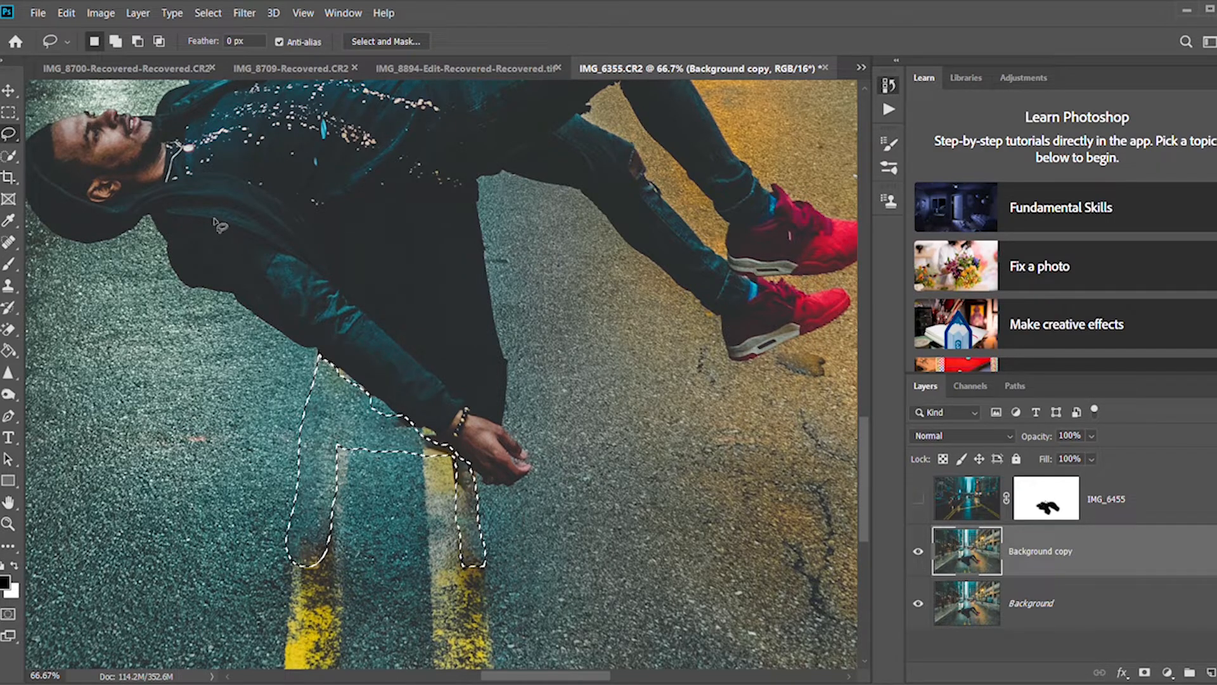
key(ctrl+d)
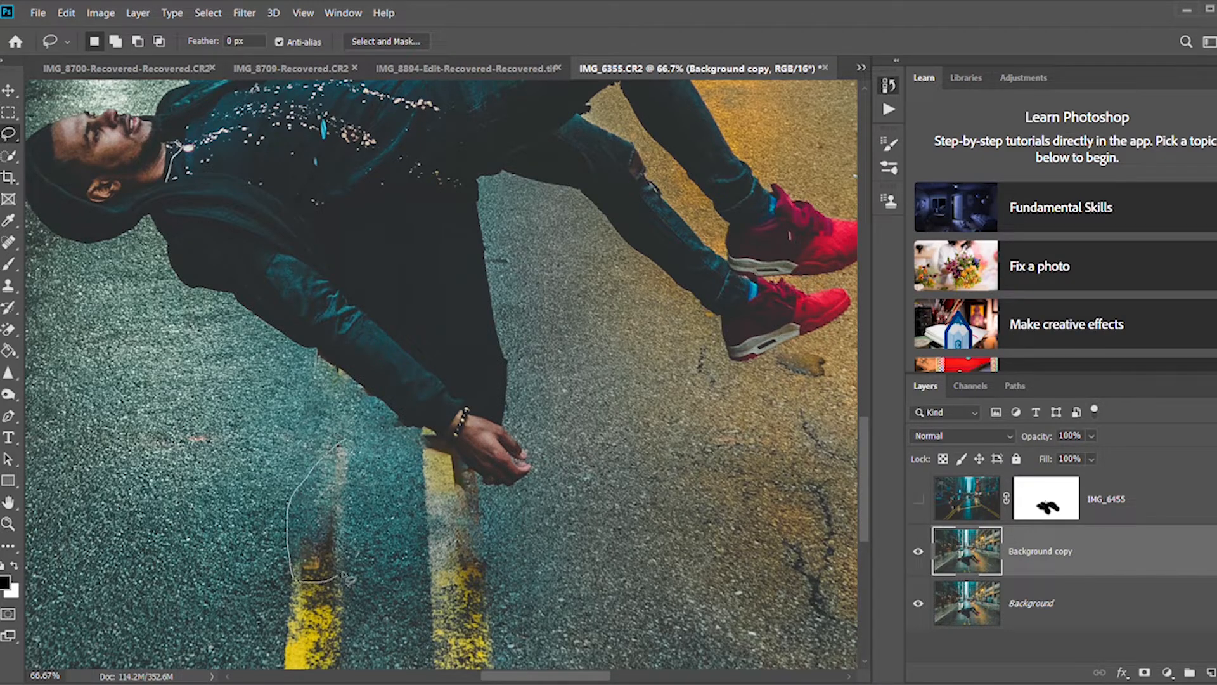
Outline and remove the leftover stool-leg traces on the road, and show the IMG_6455 layer again.
drag(343, 442, 344, 444)
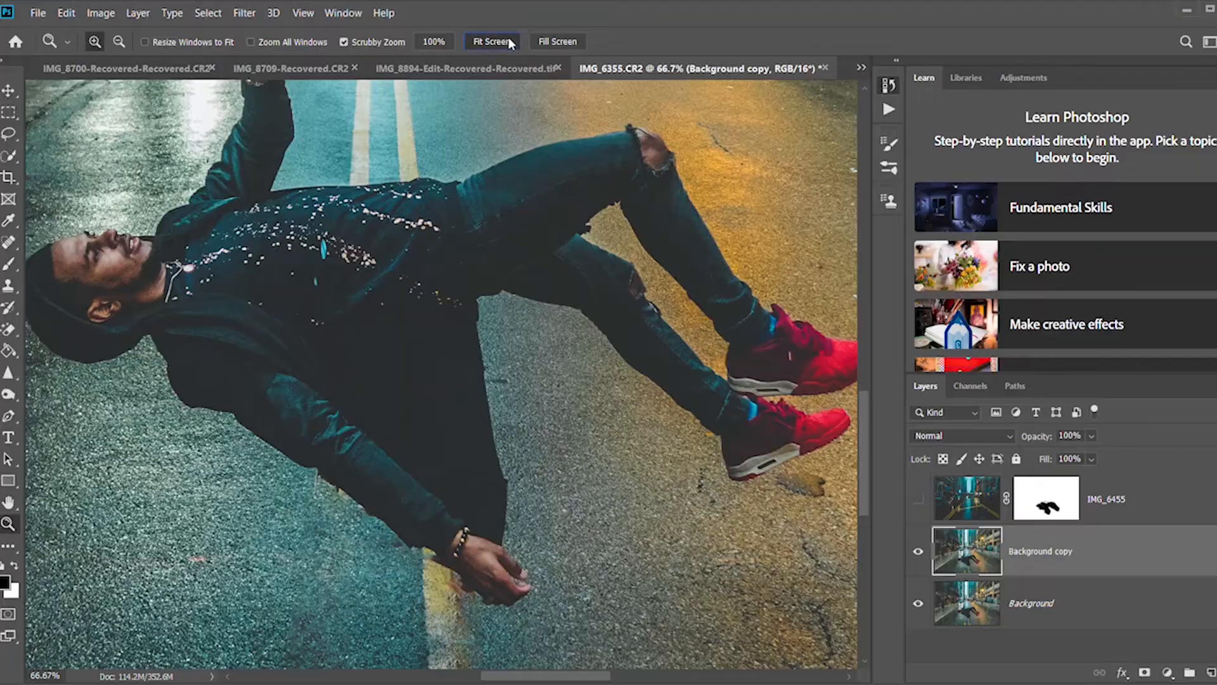
click(509, 42)
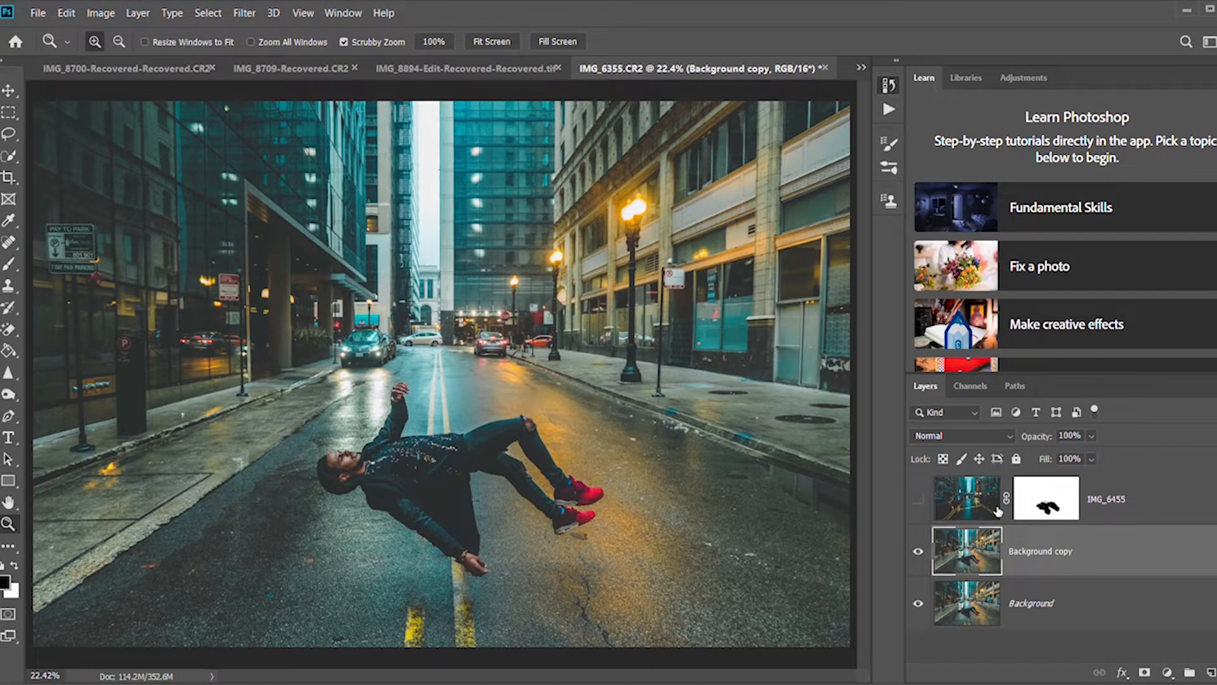
click(970, 510)
click(918, 500)
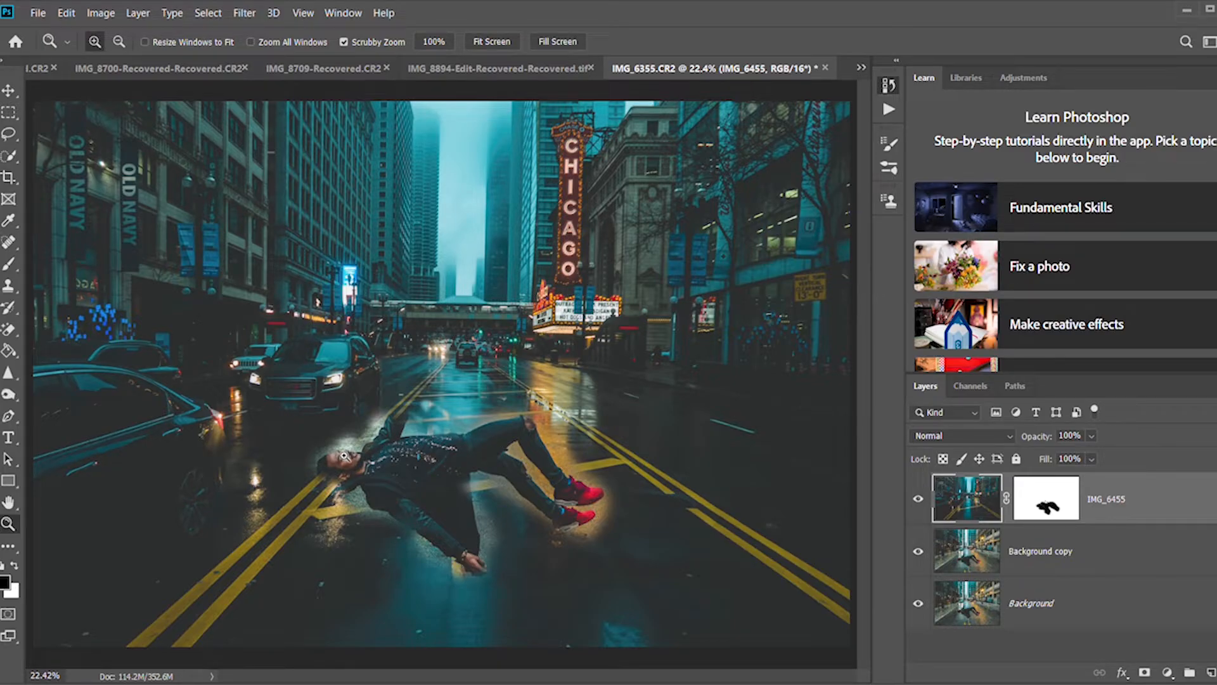
Refine the IMG_6455 mask around the man's head and hood with the 250 px brush, painting black to reveal them.
key(b)
key(z)
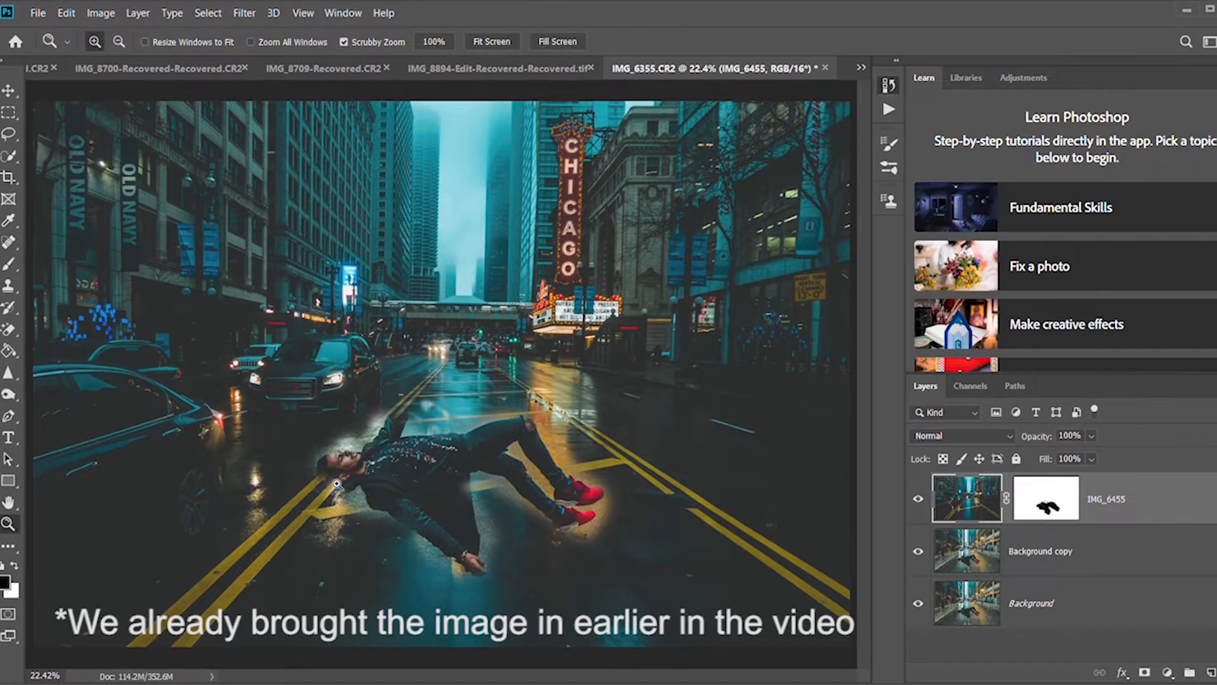
click(337, 485)
click(337, 485)
click(337, 484)
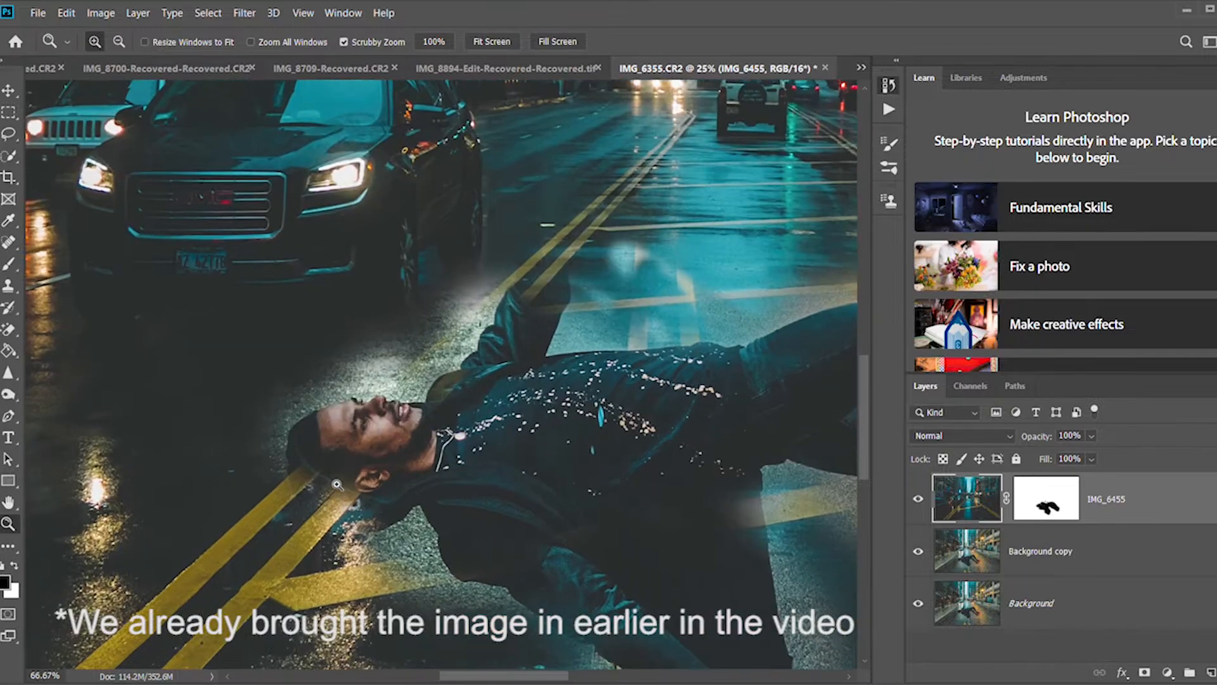
click(338, 485)
key(b)
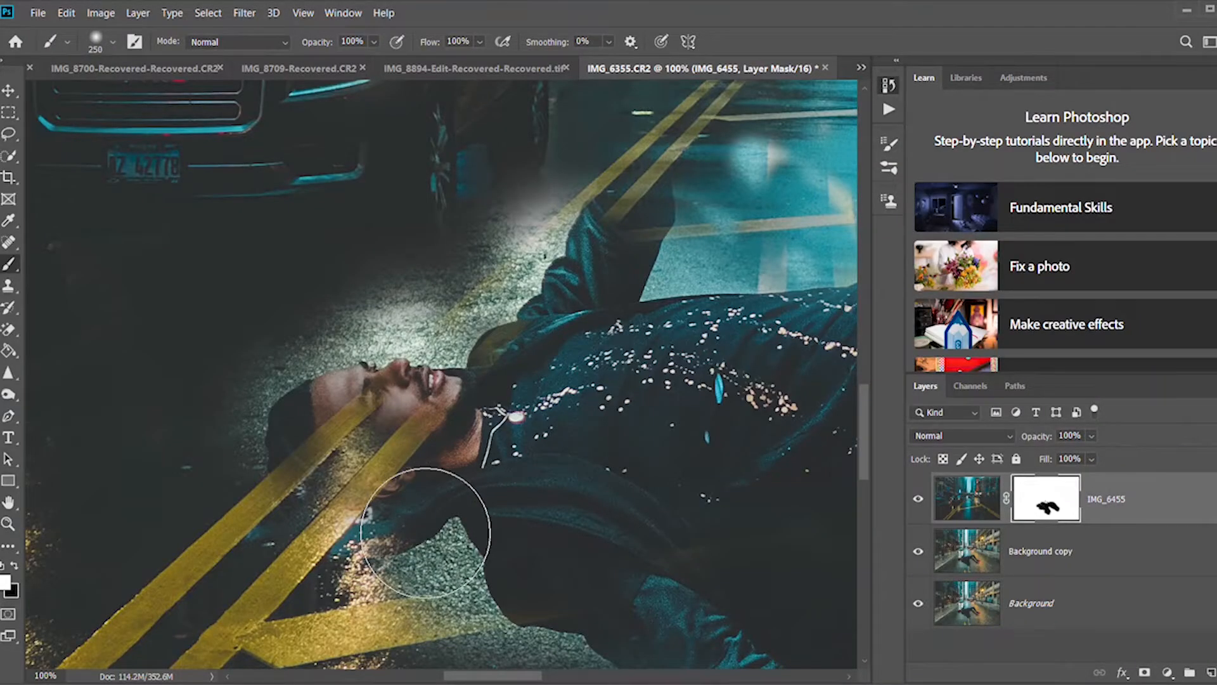
mouse_move(426, 533)
mouse_down()
mouse_move(503, 514)
mouse_move(432, 561)
mouse_move(402, 559)
mouse_move(401, 547)
mouse_move(392, 561)
mouse_move(425, 542)
mouse_move(386, 537)
mouse_move(421, 575)
mouse_move(381, 553)
mouse_move(420, 576)
mouse_move(578, 541)
mouse_move(626, 499)
mouse_move(663, 383)
mouse_move(655, 435)
mouse_up()
Paint black on the IMG_6455 mask over the man's sleeve, torso and thighs to reveal them fully.
scroll(683, 449, left, 5)
scroll(680, 450, right, 6)
scroll(680, 450, right, 3)
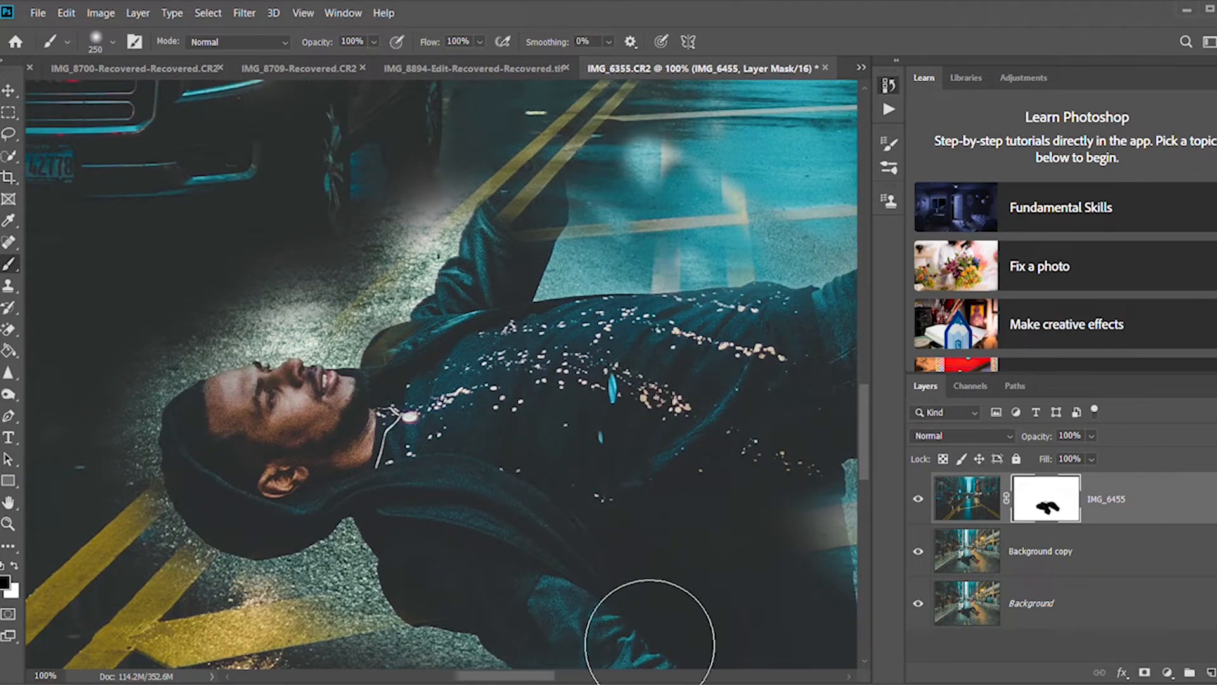
scroll(672, 606, left, 3)
scroll(678, 611, right, 12)
mouse_move(686, 626)
mouse_down()
mouse_move(518, 641)
mouse_move(579, 625)
mouse_move(556, 642)
mouse_move(548, 522)
mouse_move(552, 555)
mouse_move(568, 446)
mouse_move(587, 393)
mouse_move(703, 408)
mouse_move(782, 405)
mouse_up()
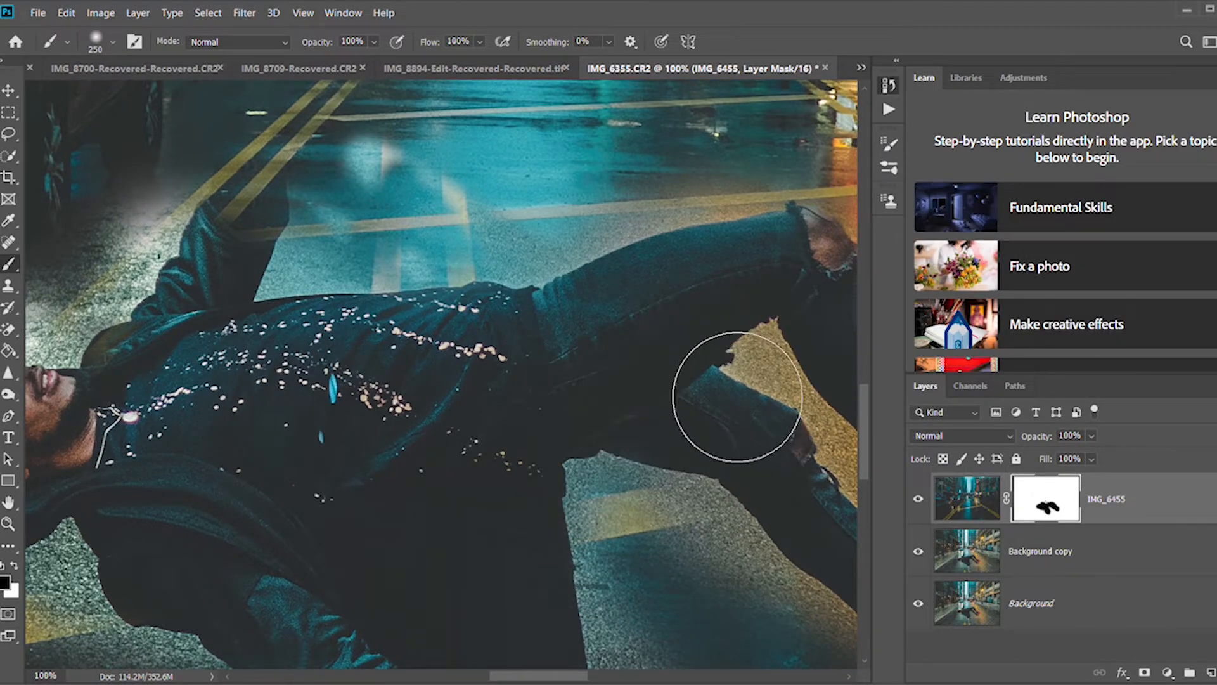
Paint black on the IMG_6455 mask around the man's lower legs and red shoes to reveal them completely.
scroll(735, 383, left, 2)
scroll(734, 387, right, 8)
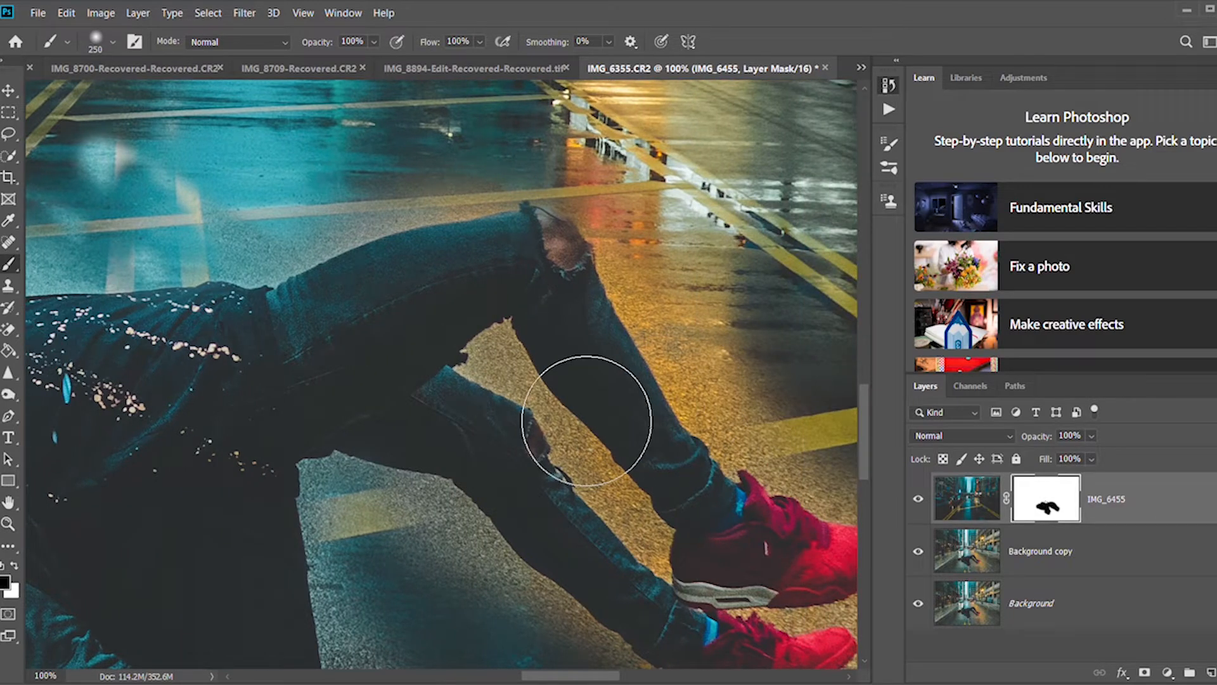
scroll(755, 621, down, 3)
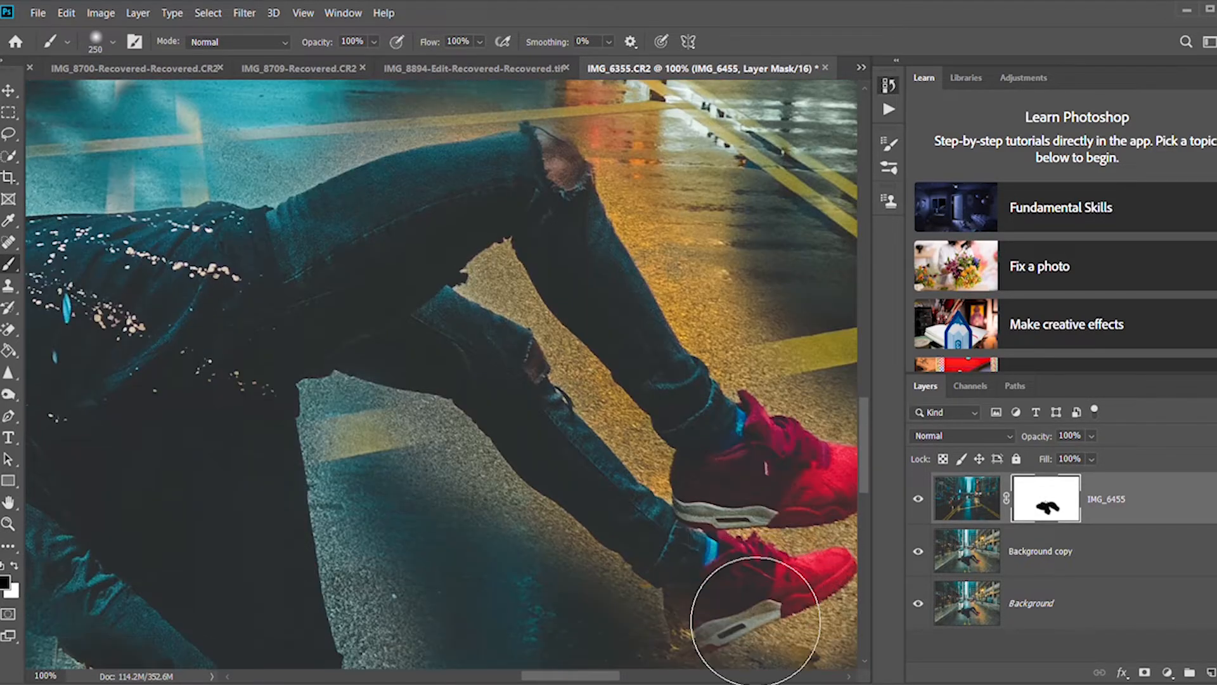
scroll(817, 627, left, 2)
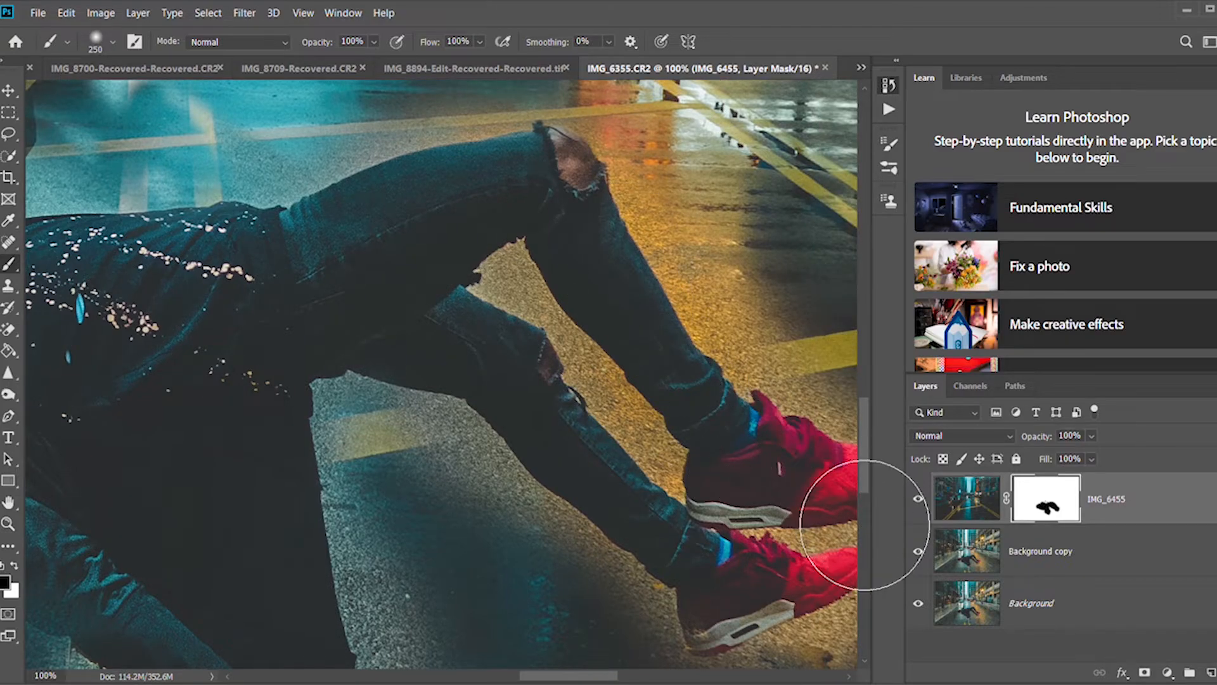
scroll(747, 482, left, 4)
scroll(747, 494, right, 6)
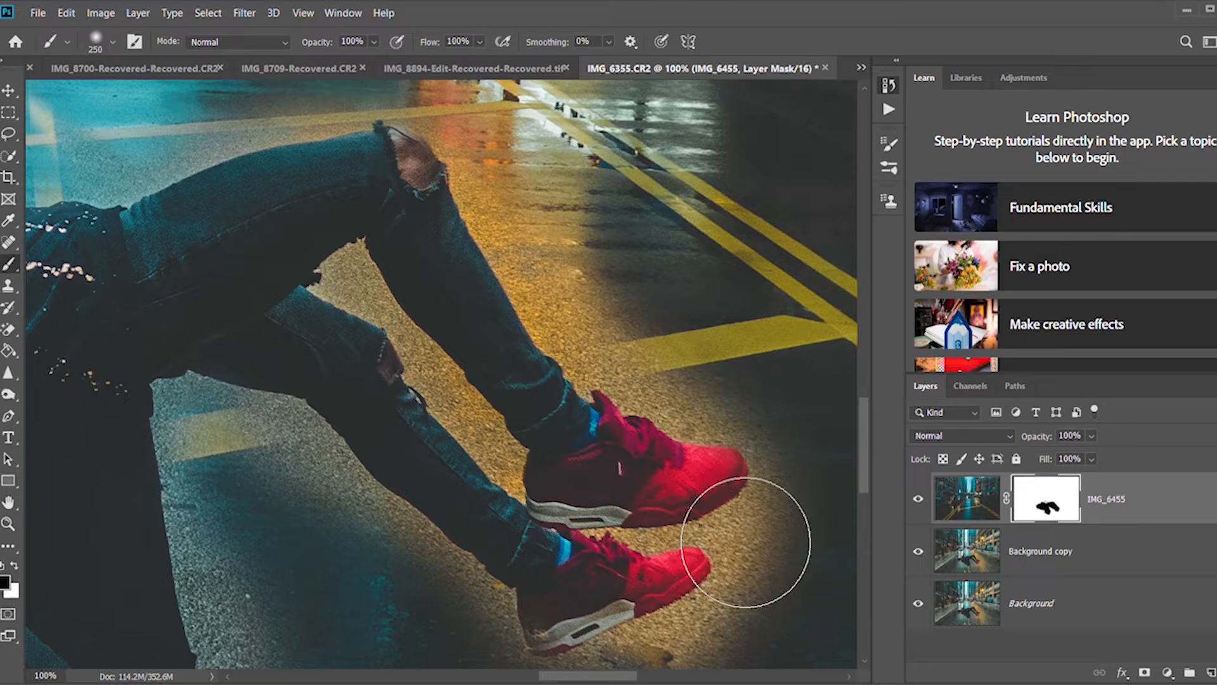
scroll(434, 513, left, 10)
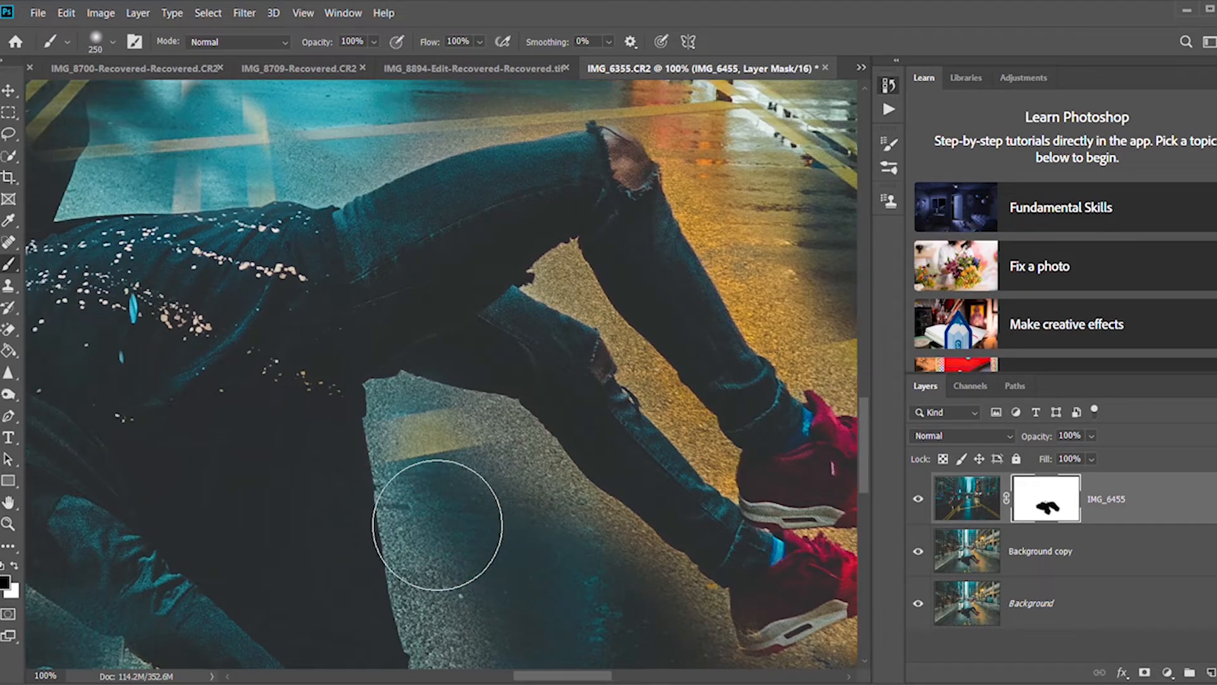
scroll(437, 525, left, 7)
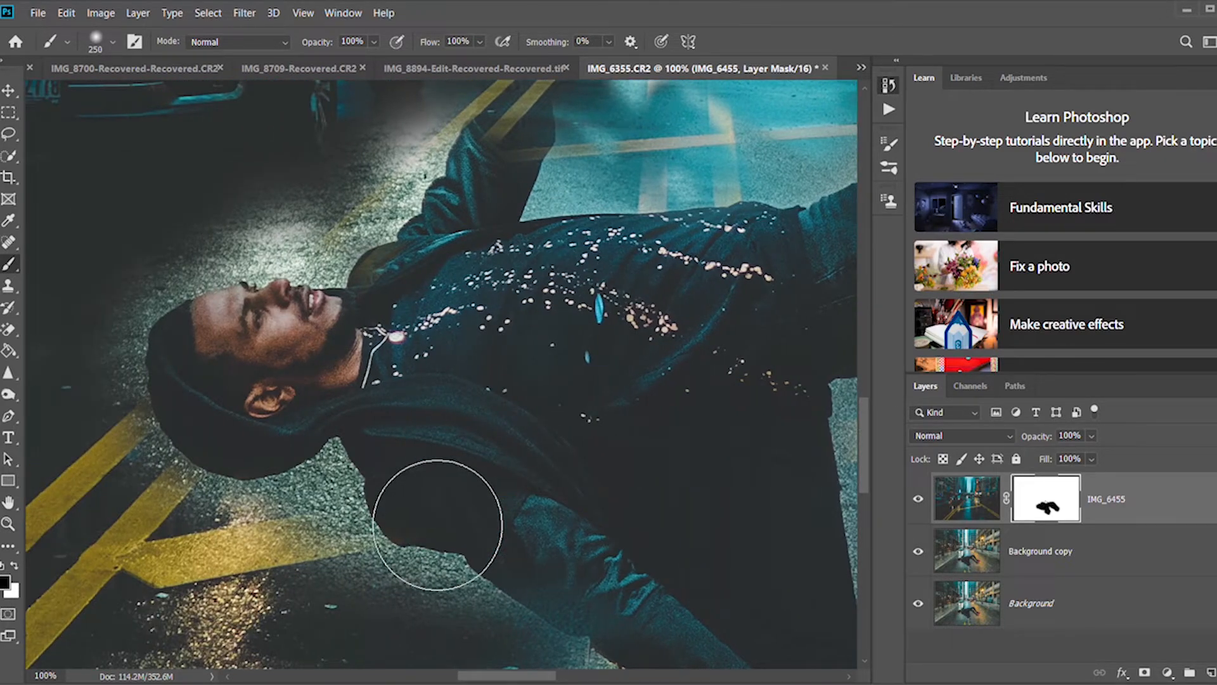
Paint white on the IMG_6455 mask with a 70 px brush to restore the wet street around the man's head, shoulder and raised arm.
key(bracketleft)
key(bracketleft)
key(bracketleft)
key(bracketleft)
key(bracketleft)
key(bracketleft)
key(bracketleft)
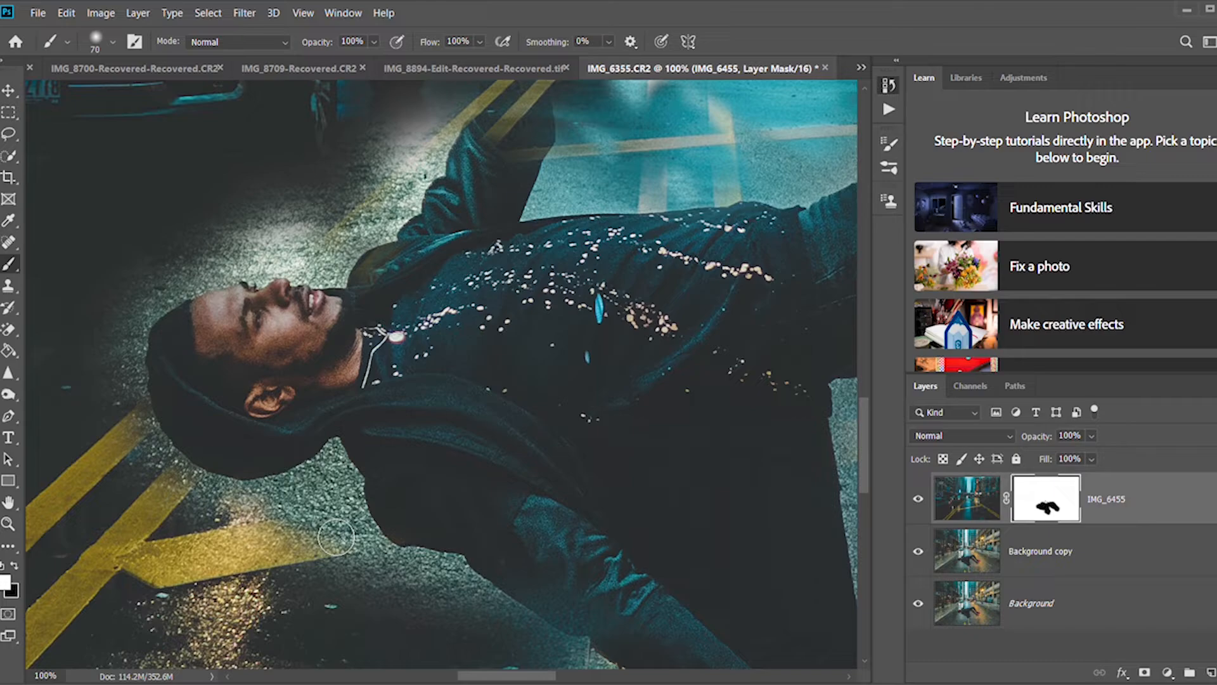
mouse_move(279, 554)
mouse_down()
mouse_move(350, 513)
mouse_move(356, 491)
mouse_move(271, 522)
mouse_move(172, 502)
mouse_move(155, 480)
mouse_move(192, 502)
mouse_move(136, 442)
mouse_move(123, 359)
mouse_move(138, 328)
mouse_move(130, 398)
mouse_move(127, 367)
mouse_move(147, 414)
mouse_move(135, 365)
mouse_move(161, 314)
mouse_move(208, 291)
mouse_move(146, 336)
mouse_move(142, 394)
mouse_move(163, 328)
mouse_move(231, 253)
mouse_move(282, 262)
mouse_move(206, 292)
mouse_move(228, 269)
mouse_move(335, 244)
mouse_move(301, 277)
mouse_move(360, 258)
mouse_move(442, 135)
mouse_move(406, 228)
mouse_move(368, 258)
mouse_move(414, 213)
mouse_move(450, 127)
mouse_up()
scroll(449, 130, up, 2)
mouse_move(418, 232)
mouse_down()
mouse_move(334, 325)
mouse_move(195, 329)
mouse_move(202, 363)
mouse_up()
mouse_move(441, 246)
mouse_down()
mouse_move(404, 319)
mouse_move(440, 299)
mouse_move(407, 338)
mouse_up()
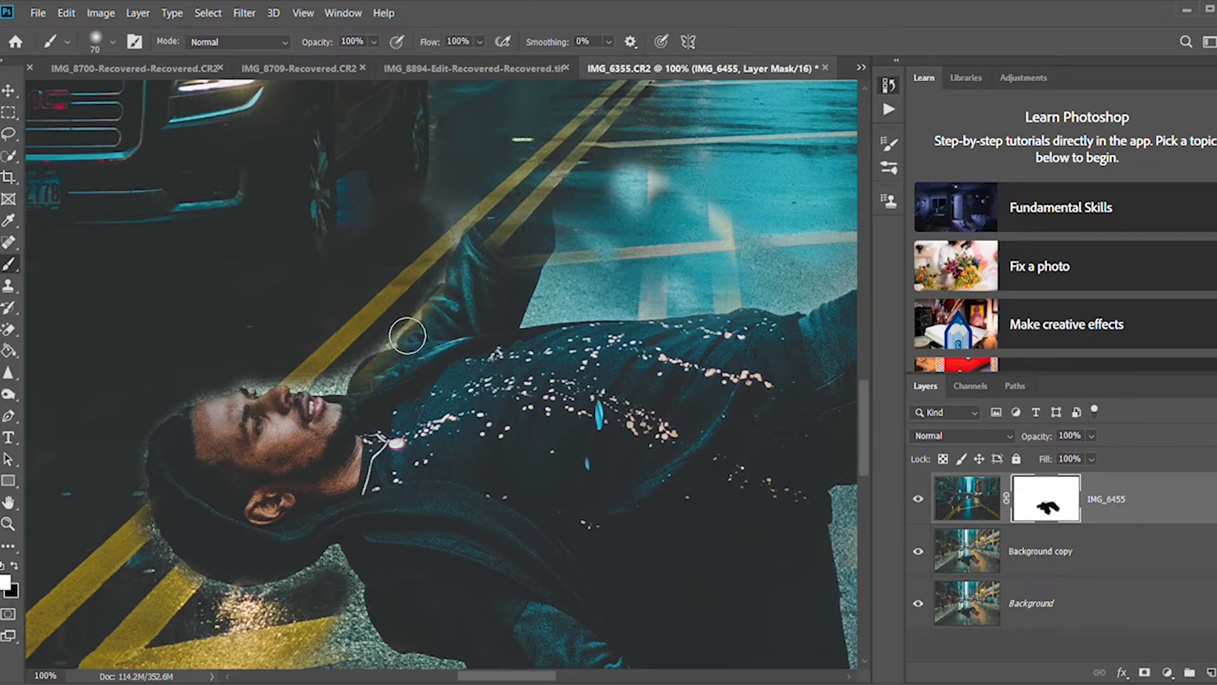
mouse_move(457, 232)
mouse_down()
mouse_move(581, 305)
mouse_move(573, 339)
mouse_move(559, 329)
mouse_move(588, 277)
mouse_up()
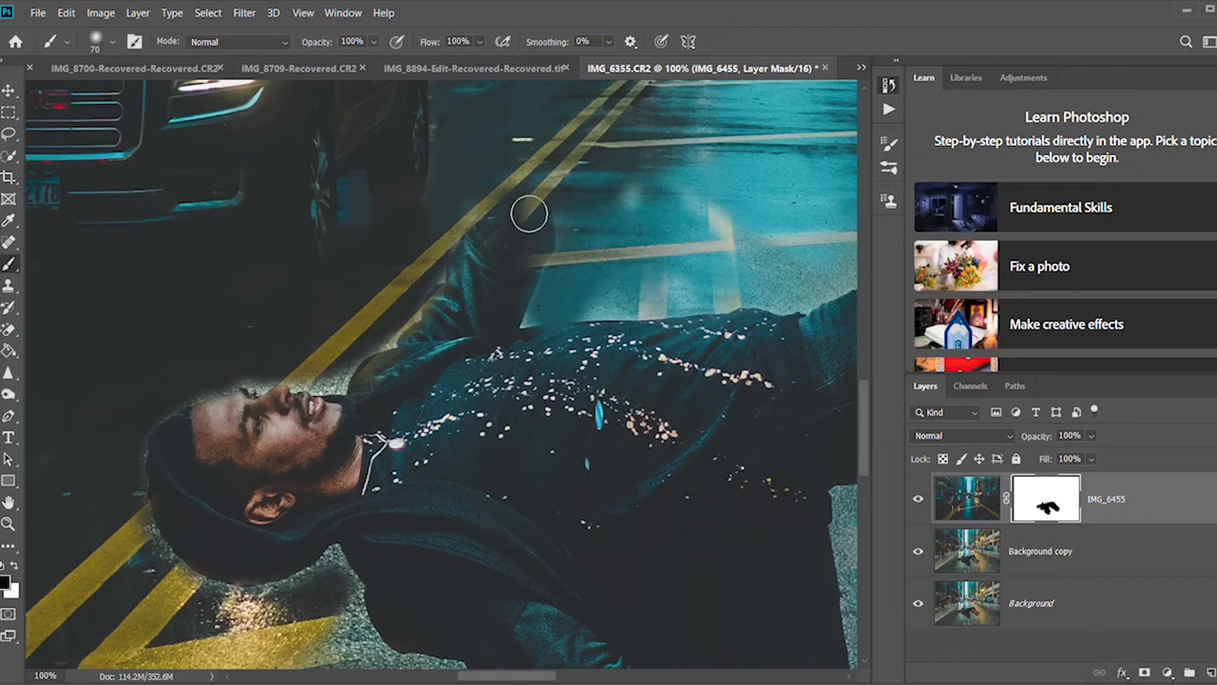
Paint black on the IMG_6455 mask over the man's raised hand and sleeve to reveal them, and clean up the arm's edges.
mouse_move(516, 203)
mouse_down()
mouse_move(525, 184)
mouse_move(511, 114)
mouse_move(543, 121)
mouse_up()
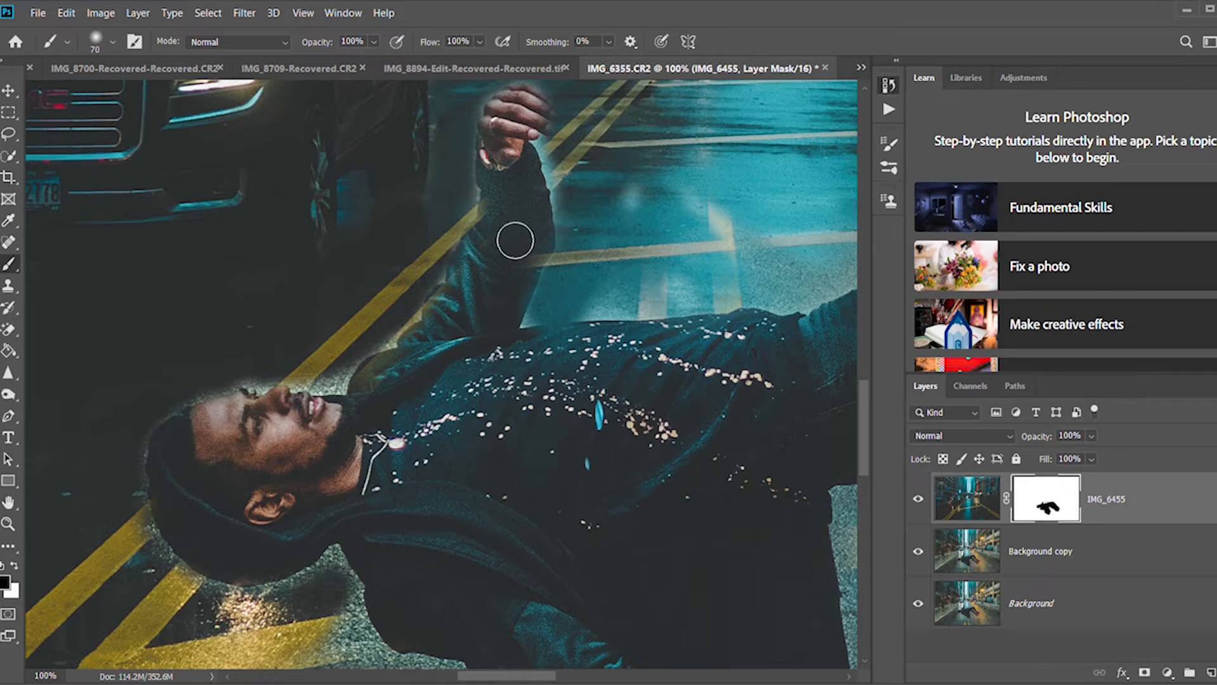
mouse_move(497, 266)
mouse_down()
mouse_move(479, 315)
mouse_move(451, 342)
mouse_move(464, 322)
mouse_move(456, 332)
mouse_move(493, 339)
mouse_up()
mouse_move(541, 264)
mouse_down()
mouse_move(527, 312)
mouse_move(537, 290)
mouse_up()
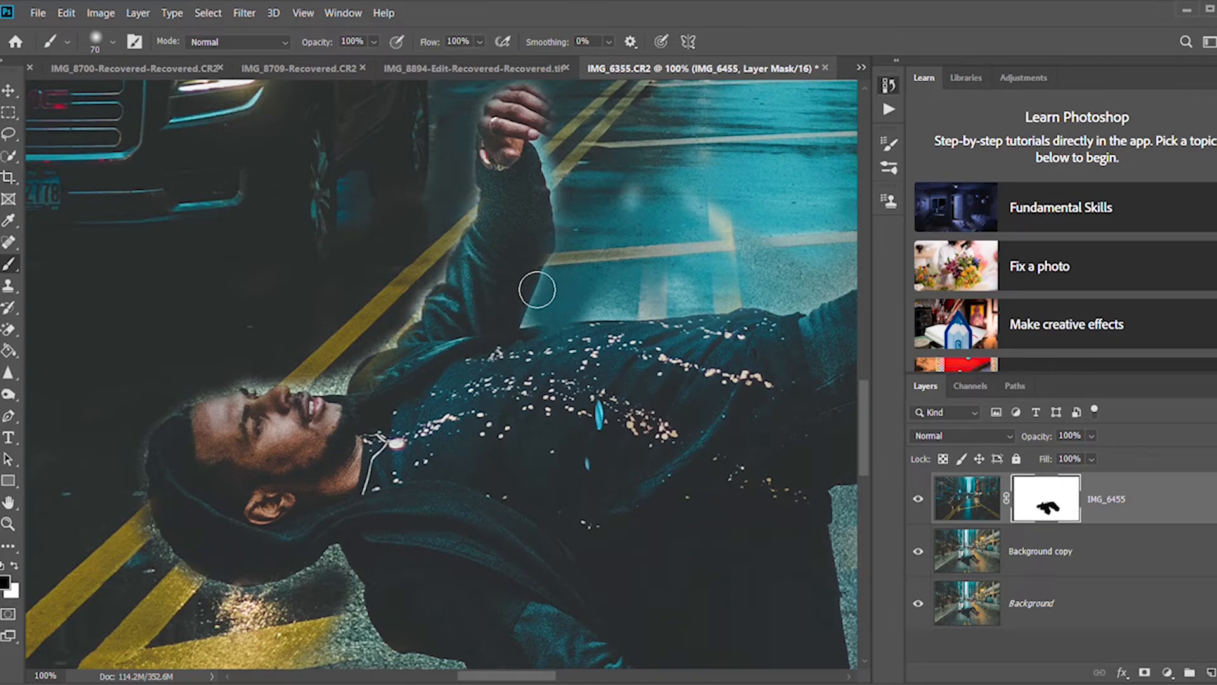
mouse_move(539, 143)
mouse_down()
mouse_move(540, 100)
mouse_move(558, 130)
mouse_up()
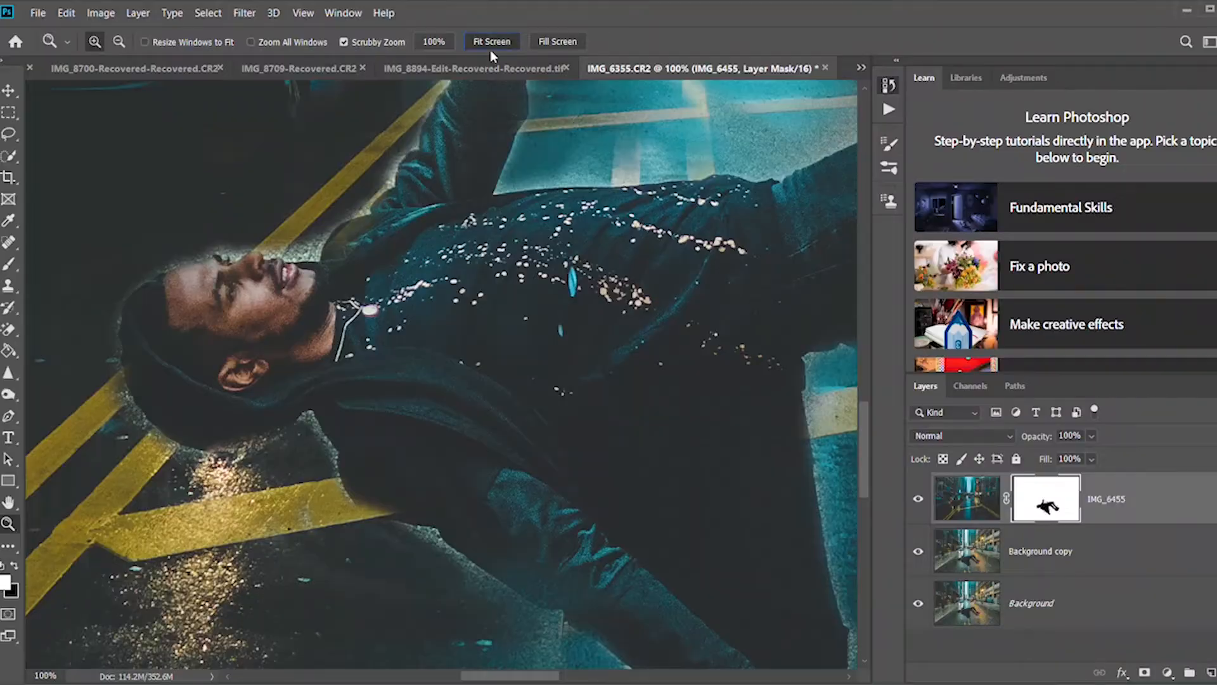
Crop the whole composite to a 4:5 (8:10) portrait frame around the levitating man and the Chicago sign.
click(489, 45)
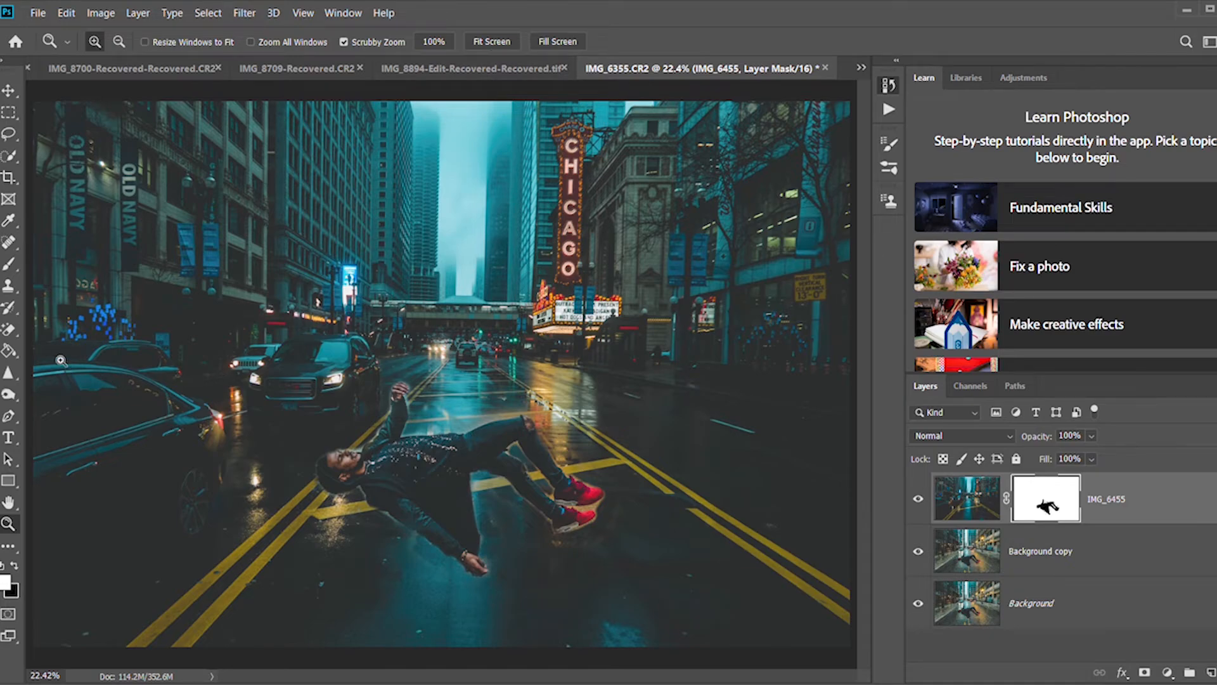
click(9, 182)
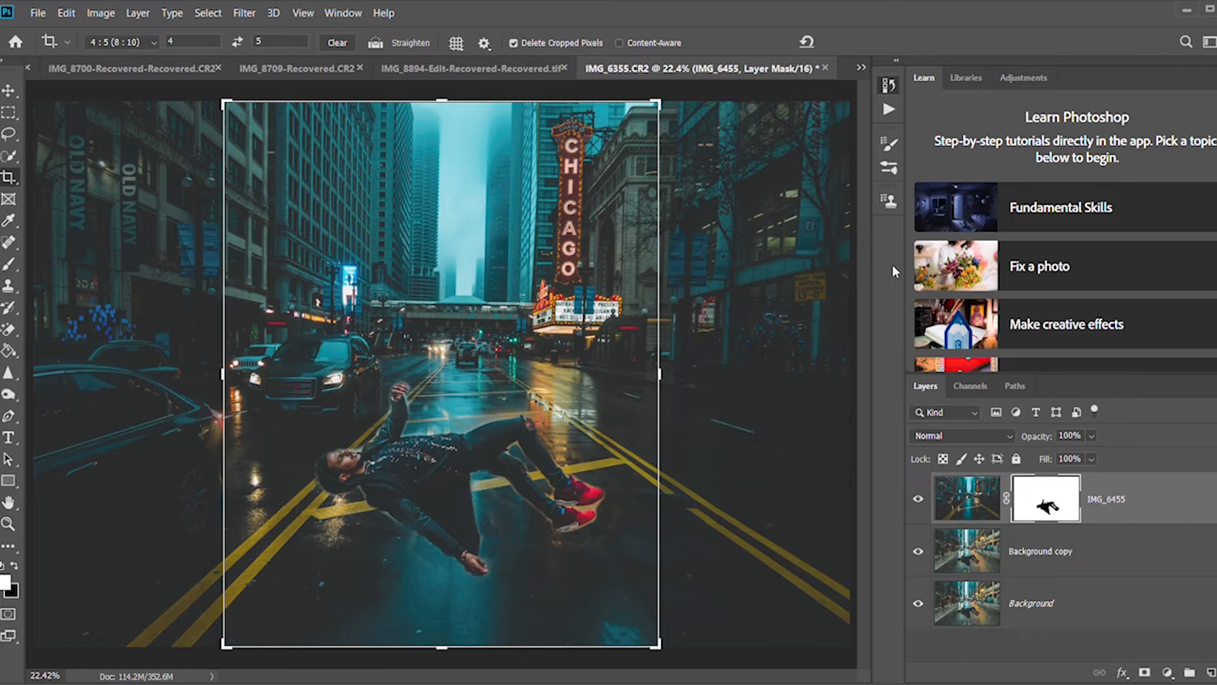
click(577, 275)
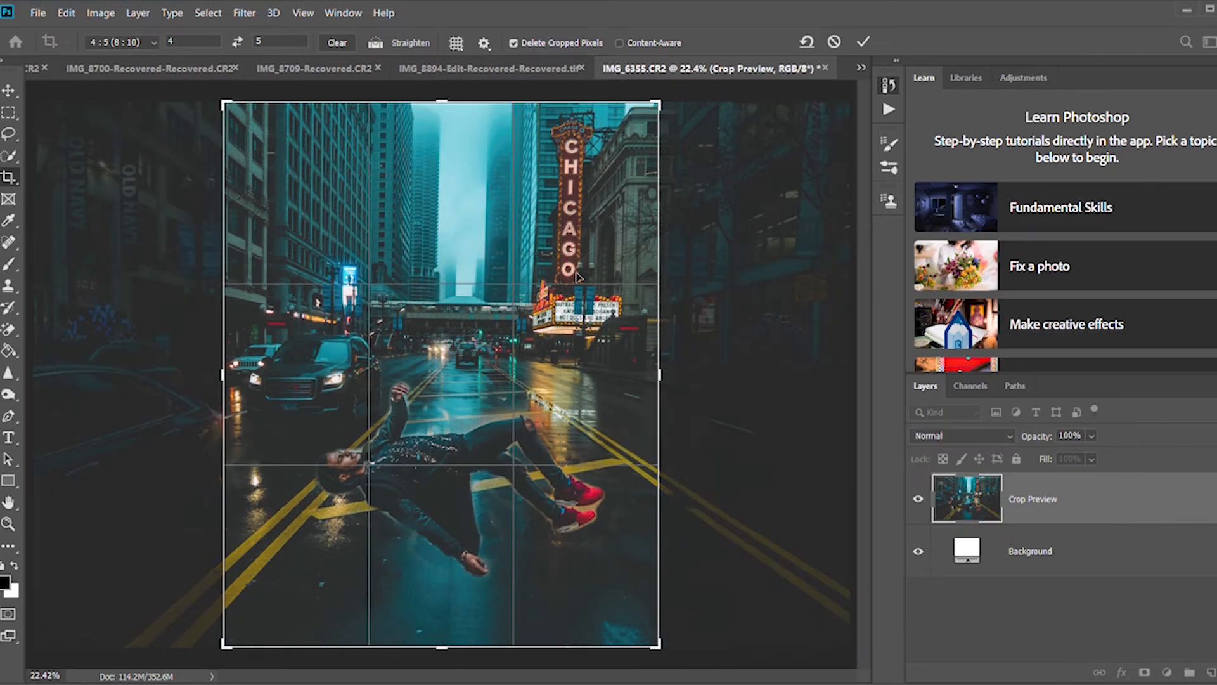
click(864, 42)
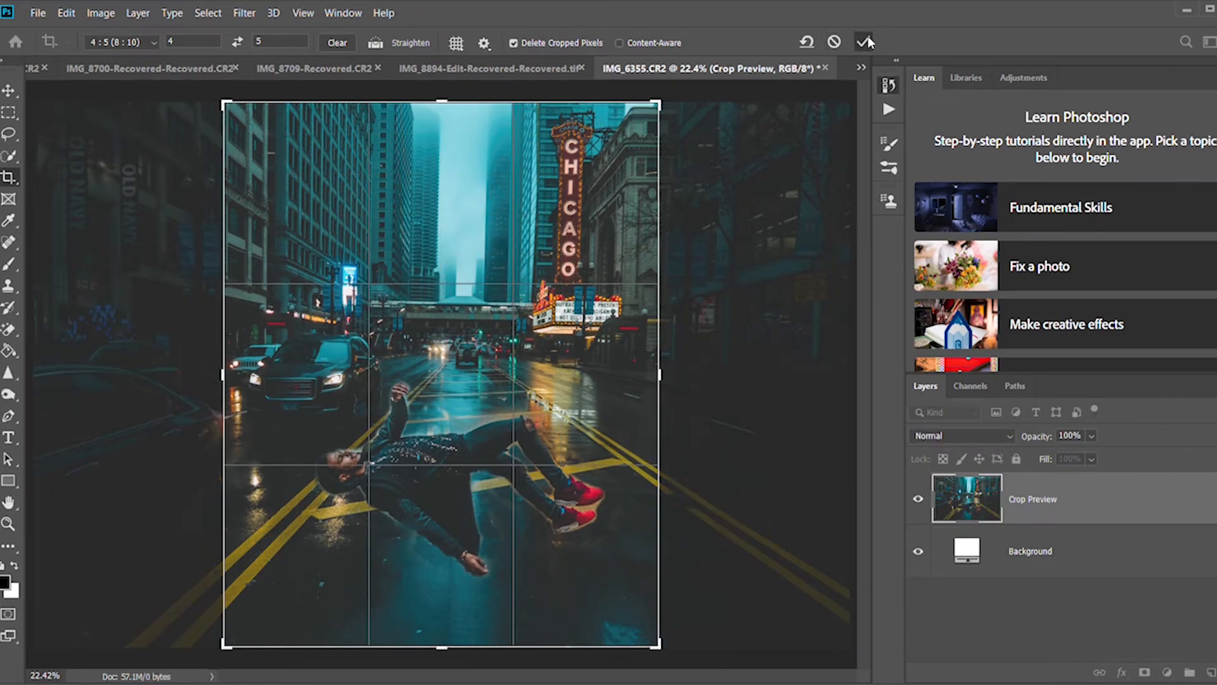